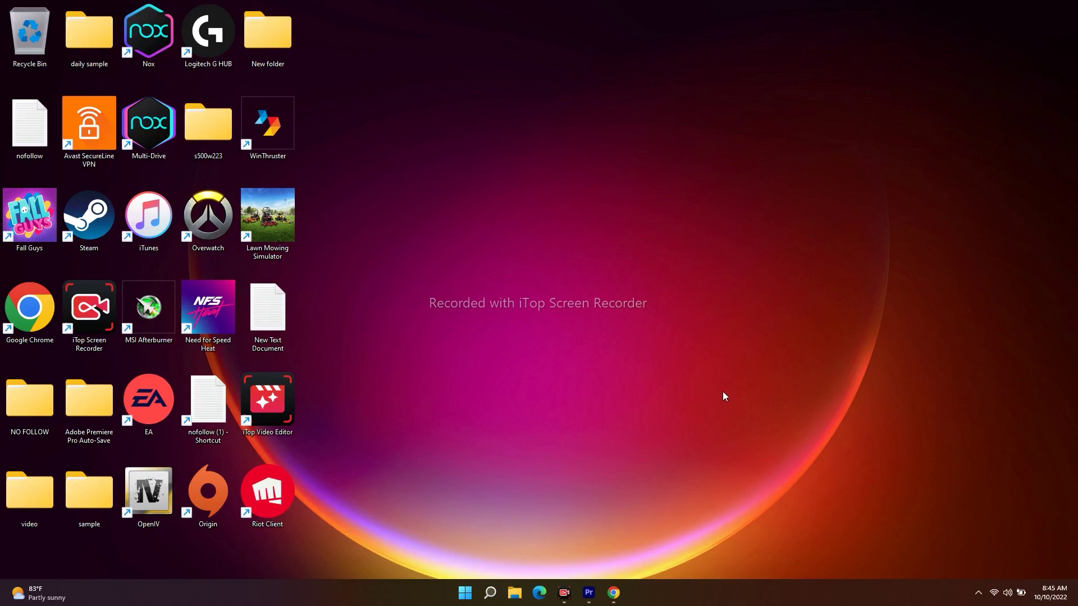
Switch to Chrome and examine the Overwatch 2 outage chart and social media reports on Downdetector.
{"action": "left_click", "coordinate": [613, 592]}
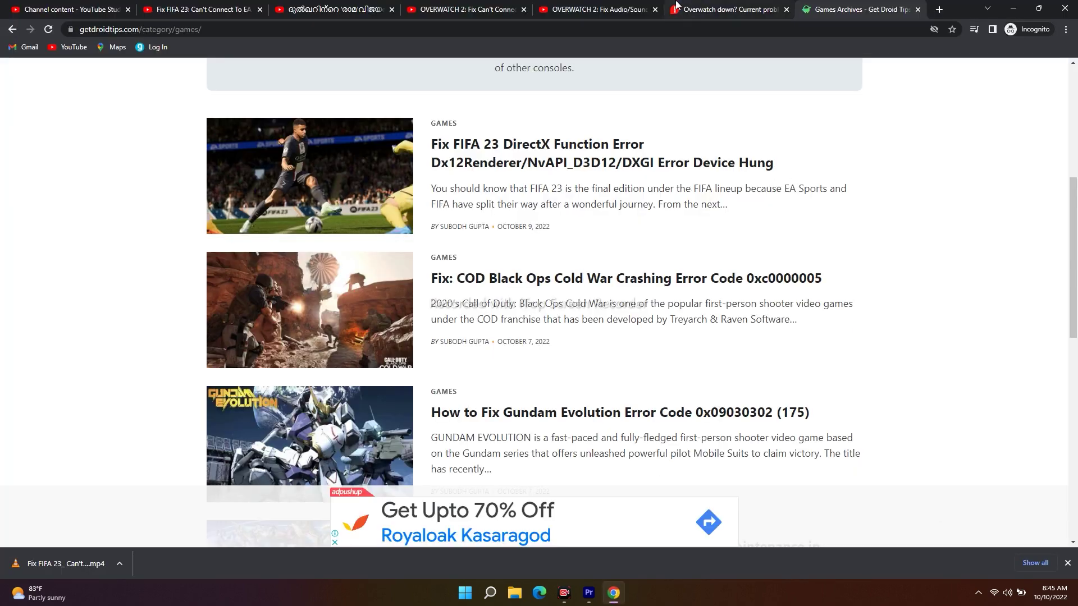
{"action": "left_click", "coordinate": [695, 9]}
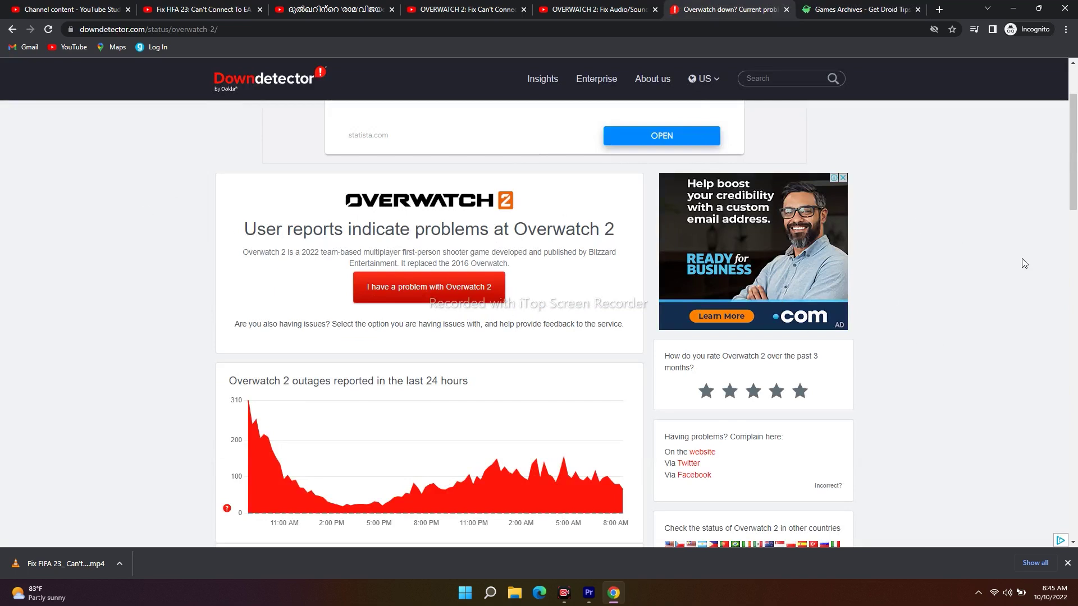
{"action": "scroll", "coordinate": [1030, 246], "scroll_direction": "up", "scroll_amount": 1}
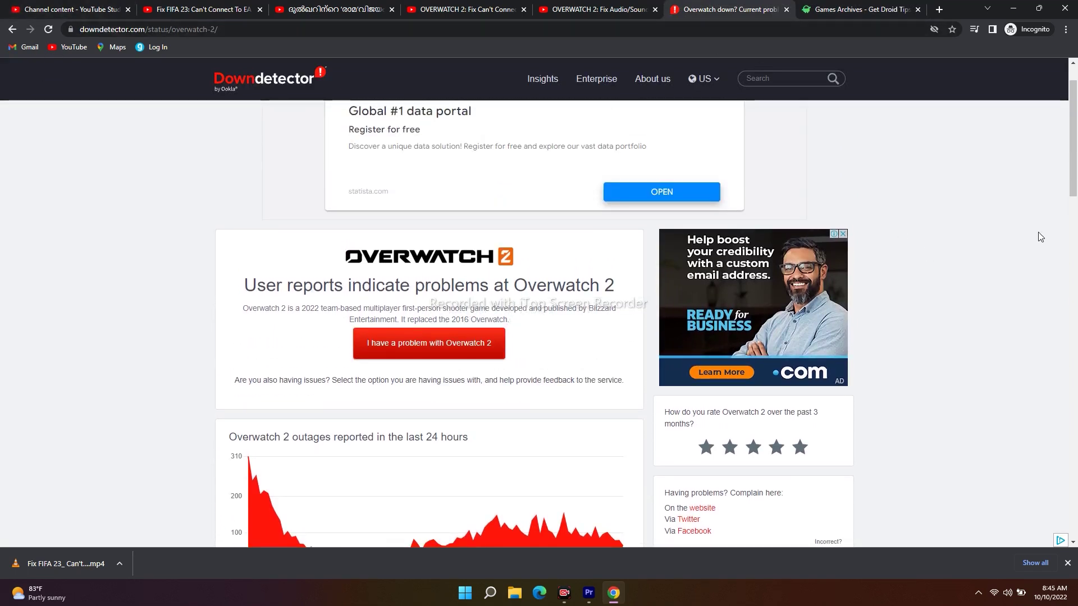
{"action": "scroll", "coordinate": [1040, 237], "scroll_direction": "down", "scroll_amount": 2}
{"action": "scroll", "coordinate": [1042, 237], "scroll_direction": "up", "scroll_amount": 2}
{"action": "scroll", "coordinate": [935, 290], "scroll_direction": "down", "scroll_amount": 1}
{"action": "scroll", "coordinate": [935, 290], "scroll_direction": "down", "scroll_amount": 4}
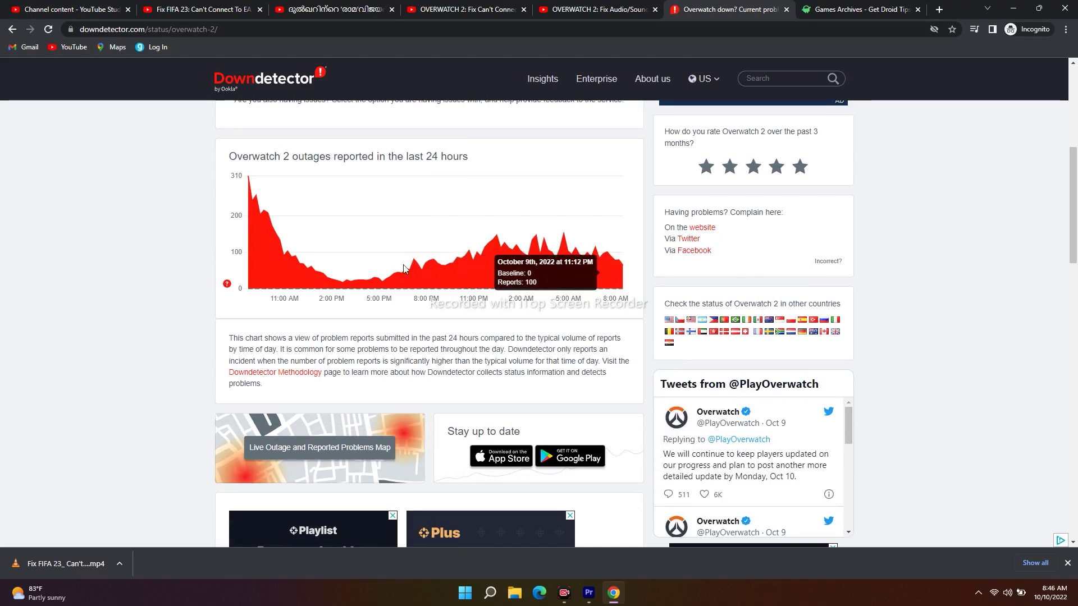
{"action": "scroll", "coordinate": [966, 302], "scroll_direction": "down", "scroll_amount": 6}
{"action": "scroll", "coordinate": [966, 303], "scroll_direction": "down", "scroll_amount": 7}
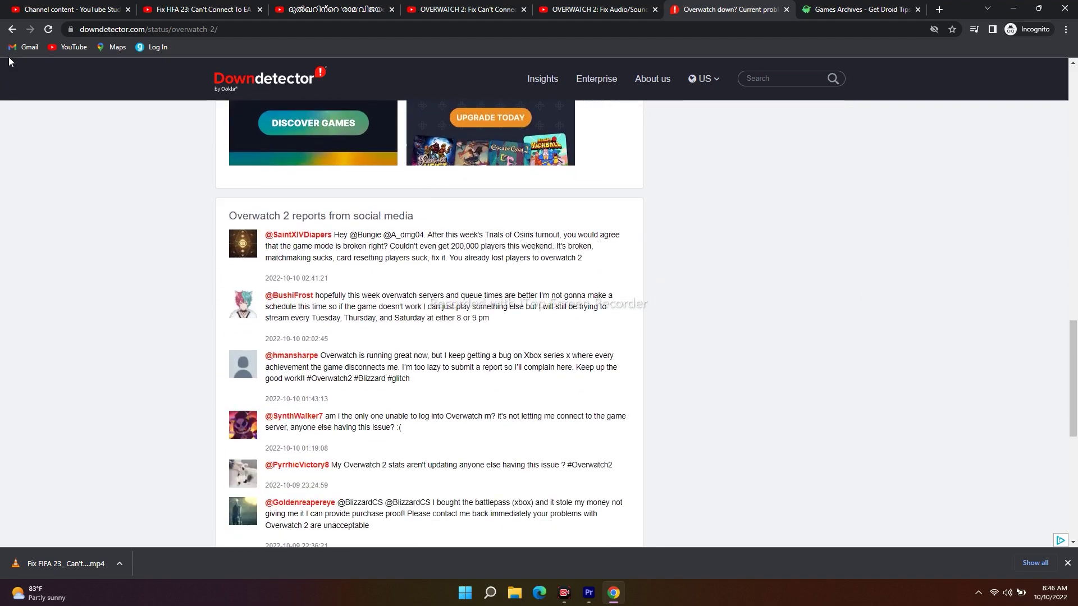
Return to the Google results for "overwatch 2 server" and look through the top stories and listed pages.
{"action": "left_click", "coordinate": [12, 29]}
{"action": "scroll", "coordinate": [833, 288], "scroll_direction": "down", "scroll_amount": 3}
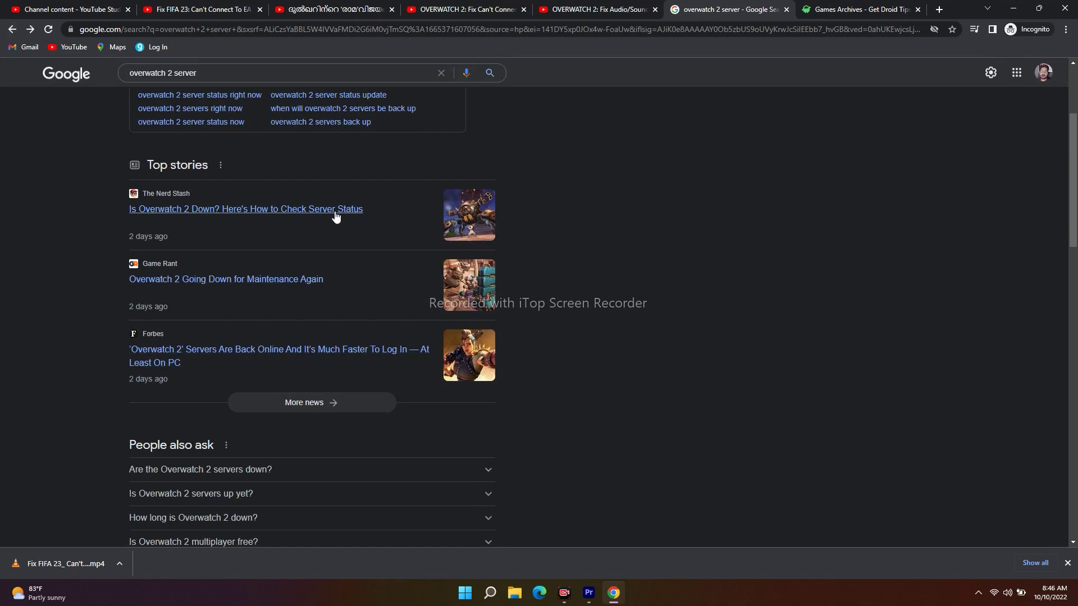
{"action": "scroll", "coordinate": [787, 301], "scroll_direction": "down", "scroll_amount": 3}
{"action": "scroll", "coordinate": [787, 302], "scroll_direction": "down", "scroll_amount": 2}
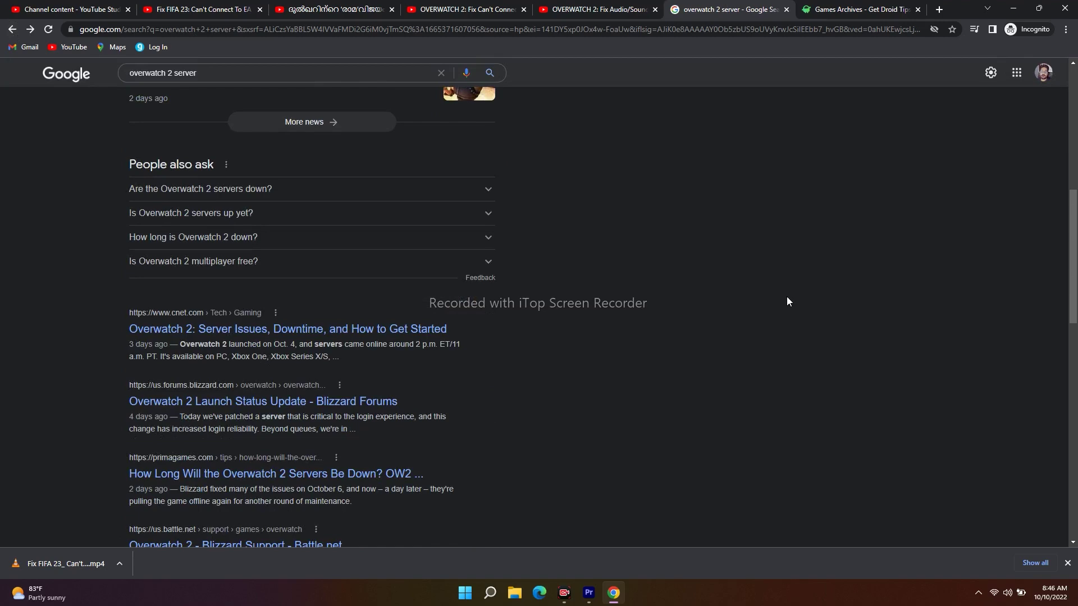
{"action": "scroll", "coordinate": [787, 301], "scroll_direction": "down", "scroll_amount": 2}
{"action": "scroll", "coordinate": [787, 301], "scroll_direction": "down", "scroll_amount": 1}
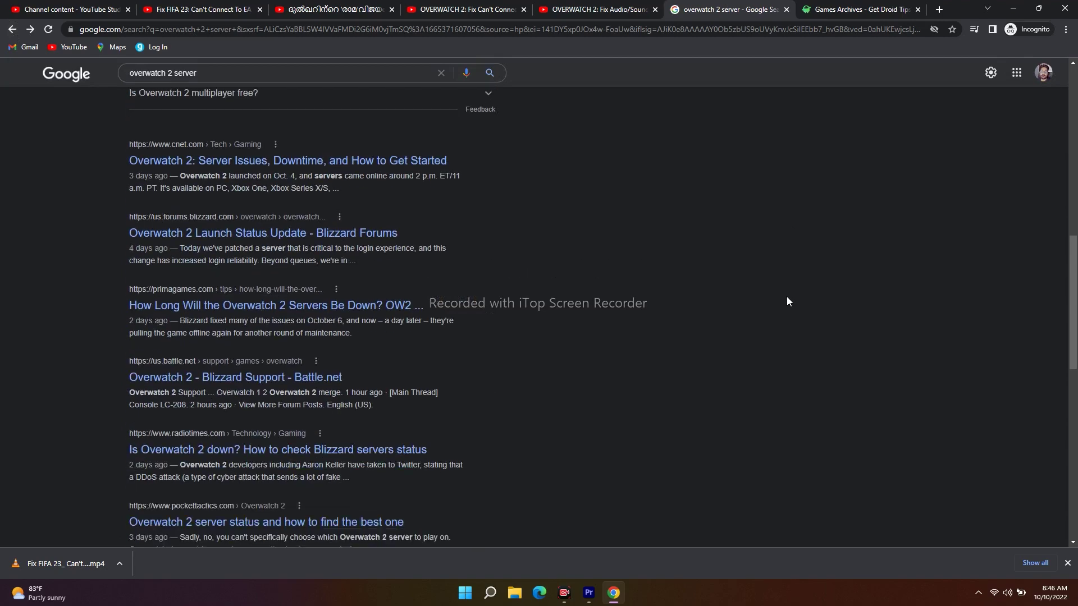
{"action": "scroll", "coordinate": [787, 302], "scroll_direction": "down", "scroll_amount": 2}
{"action": "scroll", "coordinate": [787, 302], "scroll_direction": "up", "scroll_amount": 15}
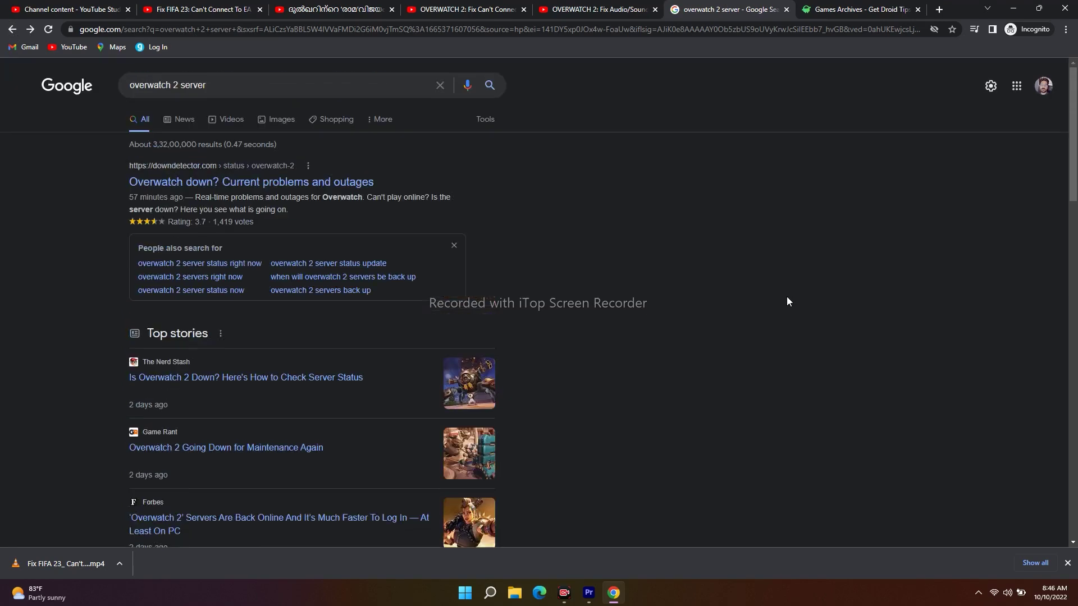
{"action": "left_click", "coordinate": [288, 184]}
{"action": "scroll", "coordinate": [895, 303], "scroll_direction": "down", "scroll_amount": 3}
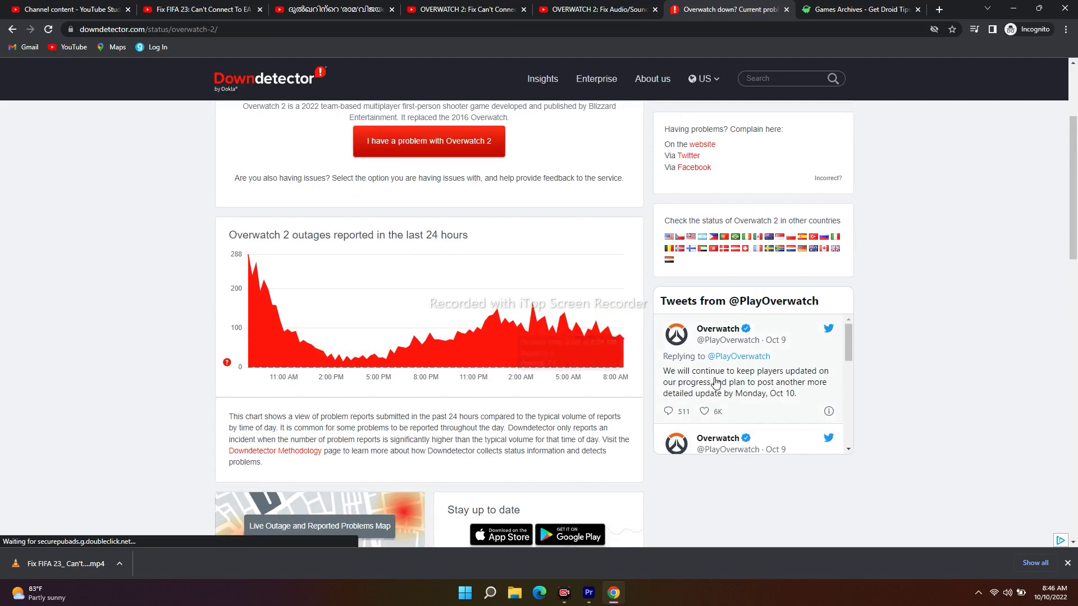
{"action": "scroll", "coordinate": [719, 360], "scroll_direction": "down", "scroll_amount": 3}
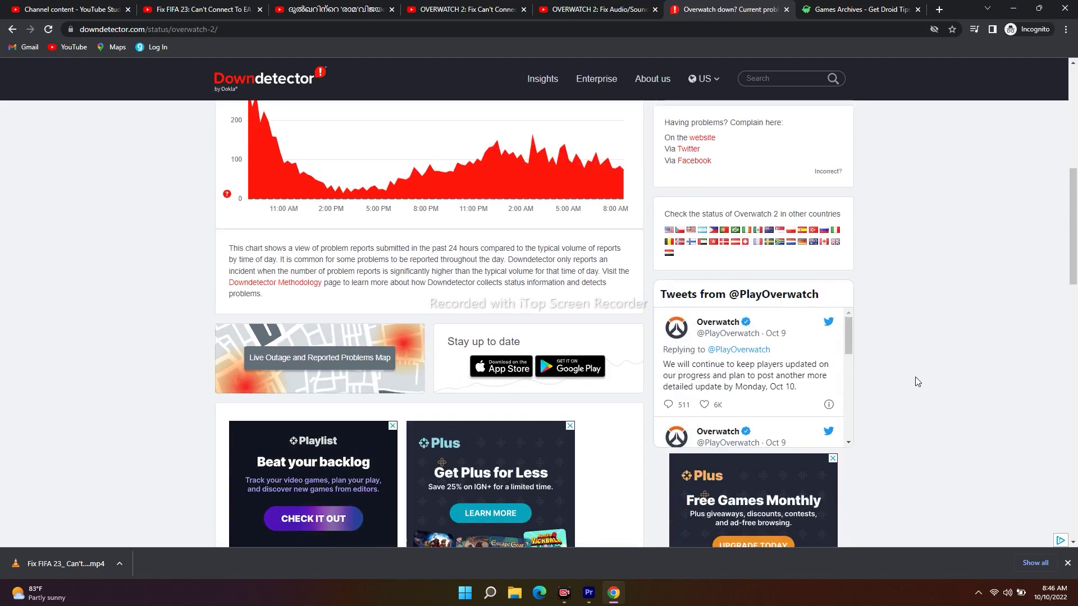
Open the official Overwatch Twitter profile and read through its tweets for server updates.
{"action": "left_click", "coordinate": [723, 328]}
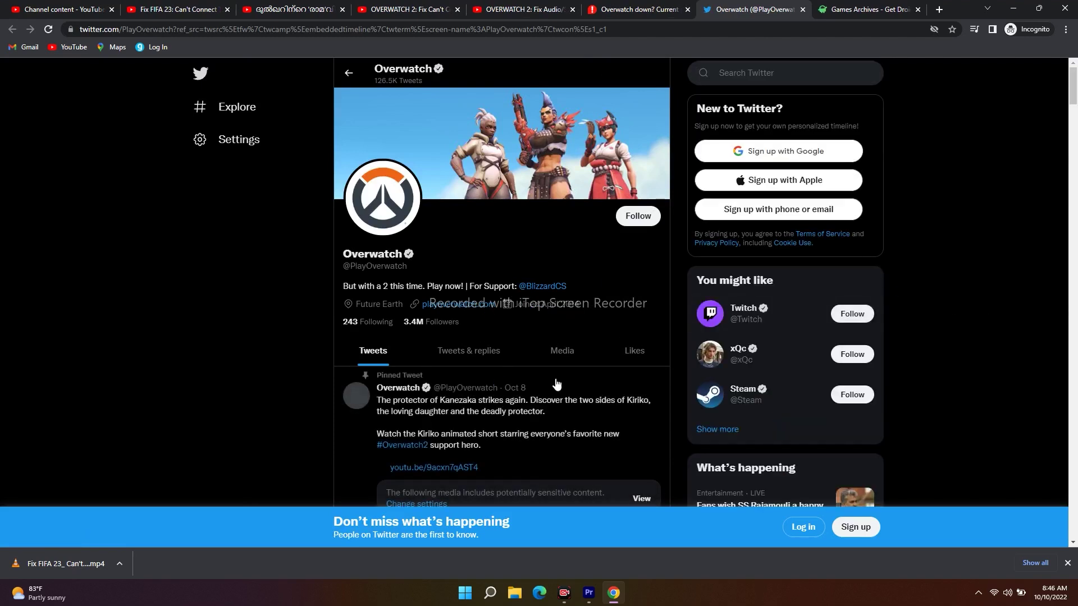
{"action": "scroll", "coordinate": [998, 308], "scroll_direction": "down", "scroll_amount": 3}
{"action": "scroll", "coordinate": [973, 312], "scroll_direction": "up", "scroll_amount": 2}
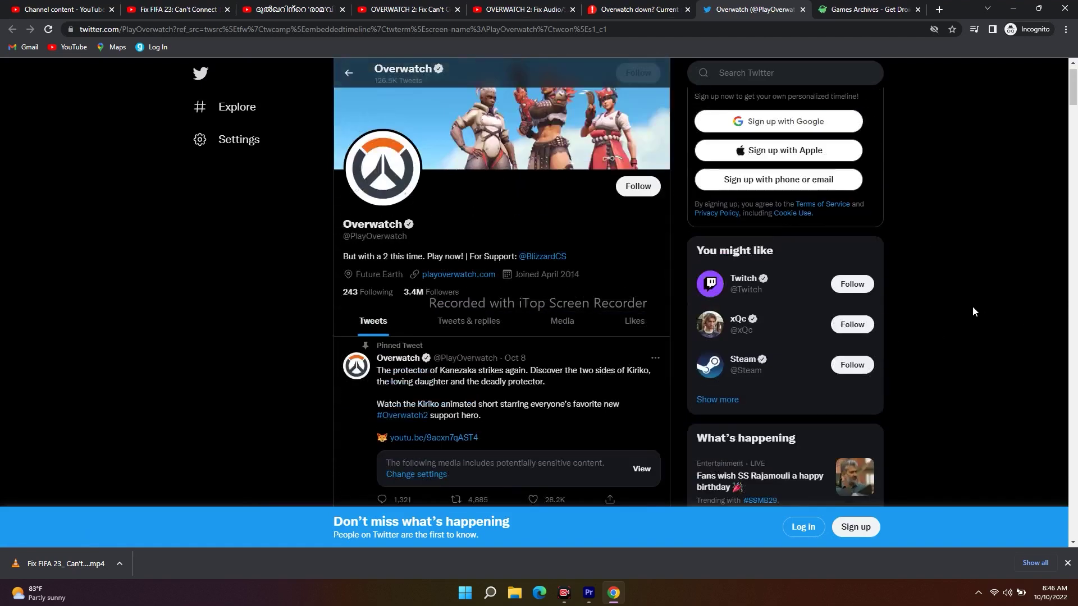
{"action": "scroll", "coordinate": [973, 306], "scroll_direction": "up", "scroll_amount": 1}
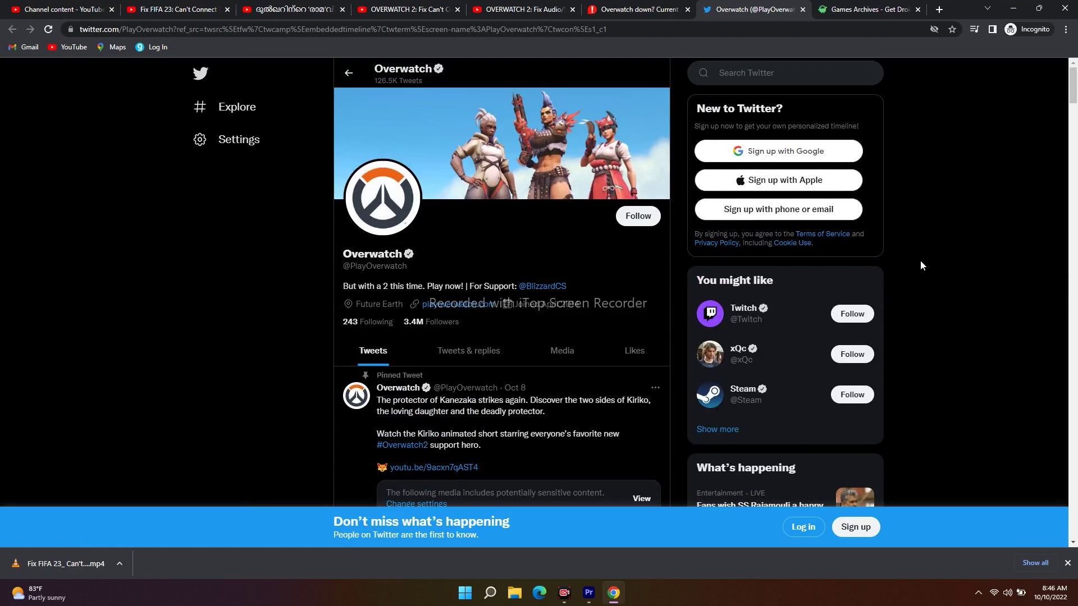
{"action": "scroll", "coordinate": [921, 261], "scroll_direction": "down", "scroll_amount": 10}
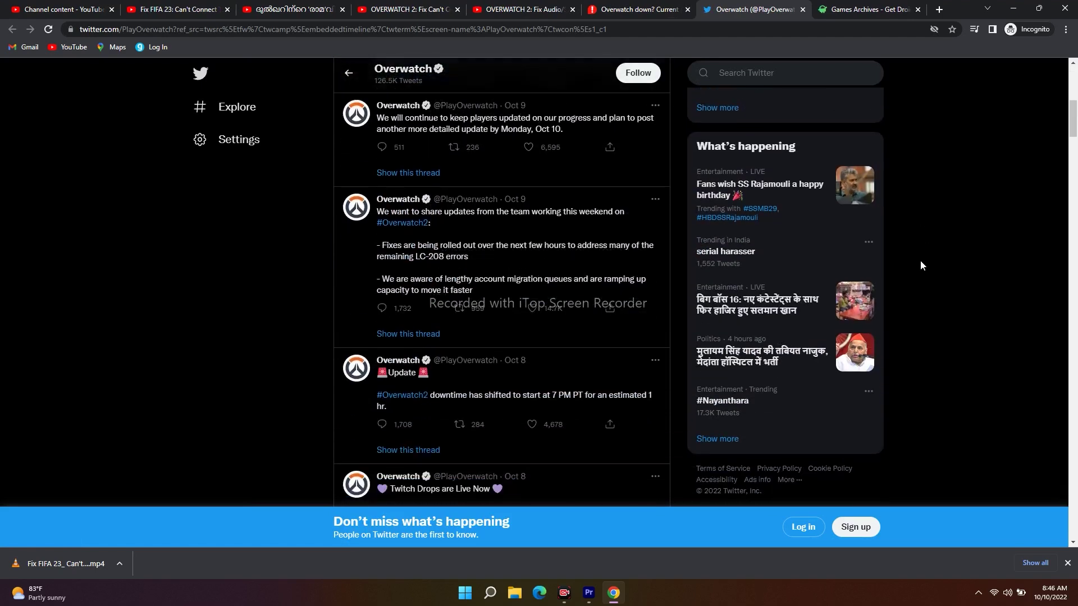
{"action": "scroll", "coordinate": [921, 261], "scroll_direction": "up", "scroll_amount": 10}
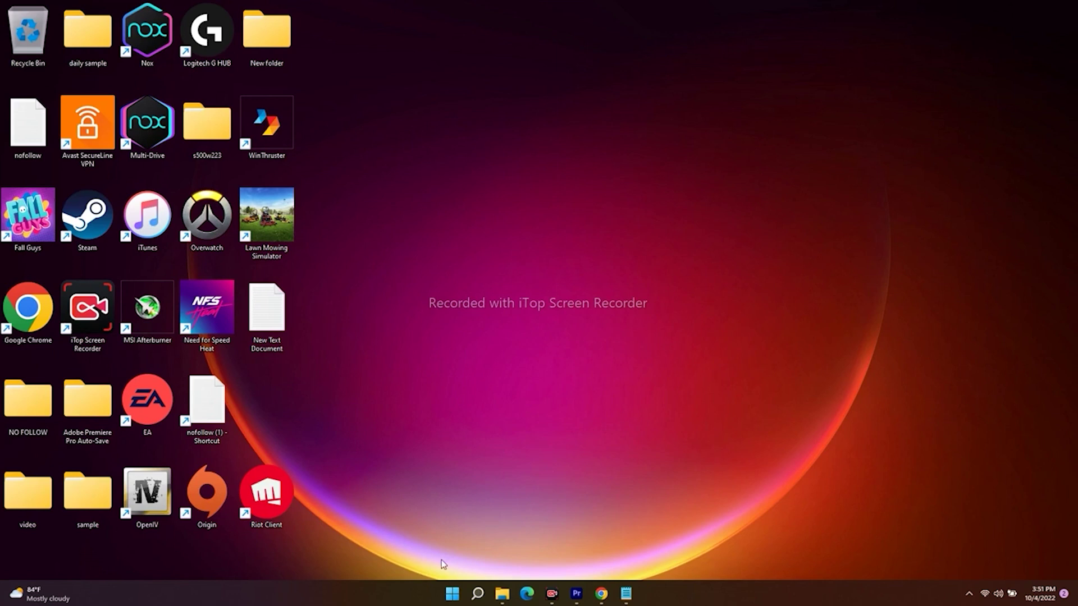
Look up the power options for restarting the PC and dismiss them.
{"action": "right_click", "coordinate": [451, 596]}
{"action": "left_click", "coordinate": [450, 596]}
{"action": "left_click", "coordinate": [451, 596]}
{"action": "left_click", "coordinate": [679, 556]}
{"action": "left_click", "coordinate": [796, 507]}
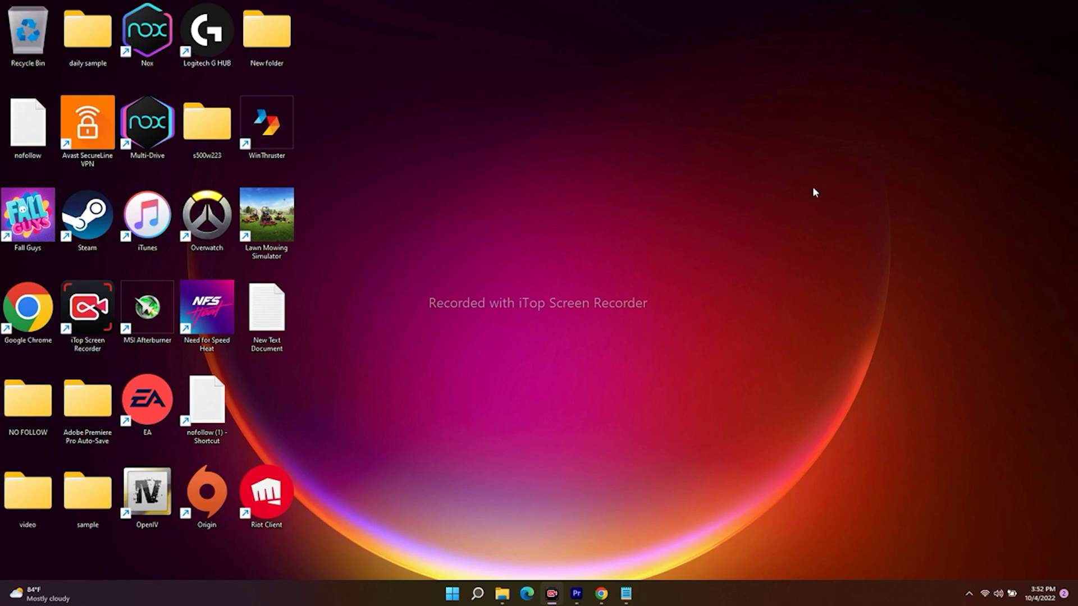
Check the date in the calendar and open the Time & language page of Windows Settings.
{"action": "left_click", "coordinate": [1038, 597]}
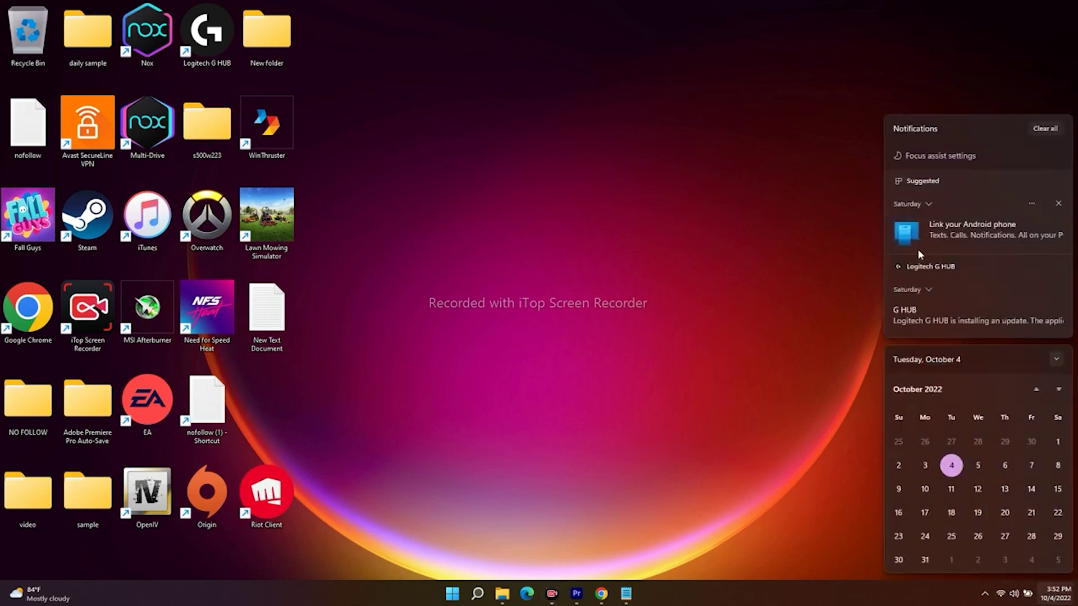
{"action": "left_click", "coordinate": [793, 263]}
{"action": "left_click", "coordinate": [478, 594]}
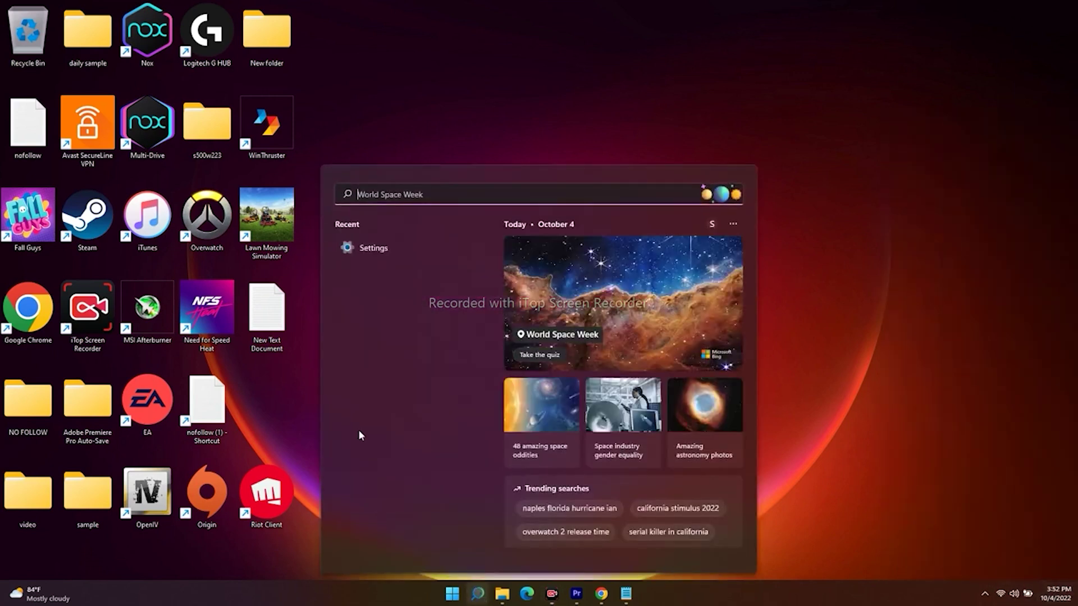
{"action": "left_click", "coordinate": [359, 253]}
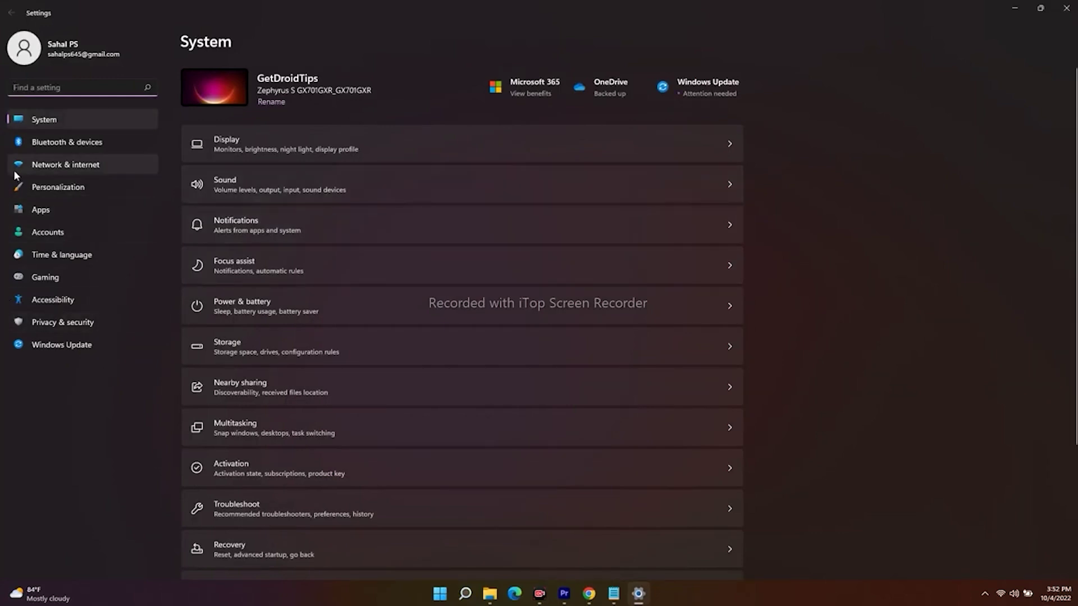
{"action": "left_click", "coordinate": [38, 122]}
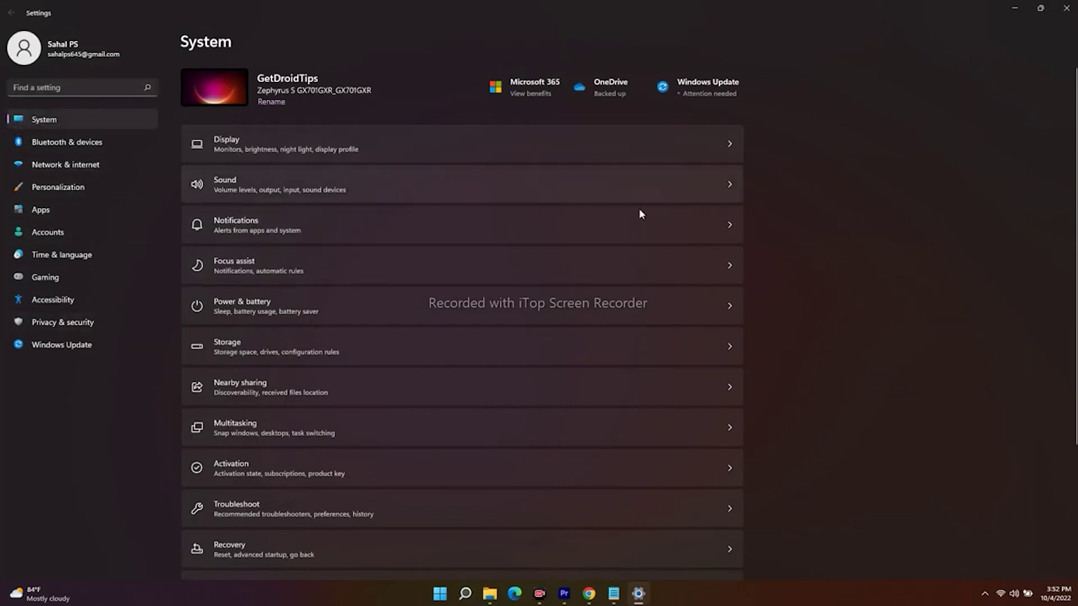
{"action": "scroll", "coordinate": [567, 222], "scroll_direction": "down", "scroll_amount": 3}
{"action": "scroll", "coordinate": [568, 225], "scroll_direction": "up", "scroll_amount": 3}
{"action": "left_click", "coordinate": [55, 215]}
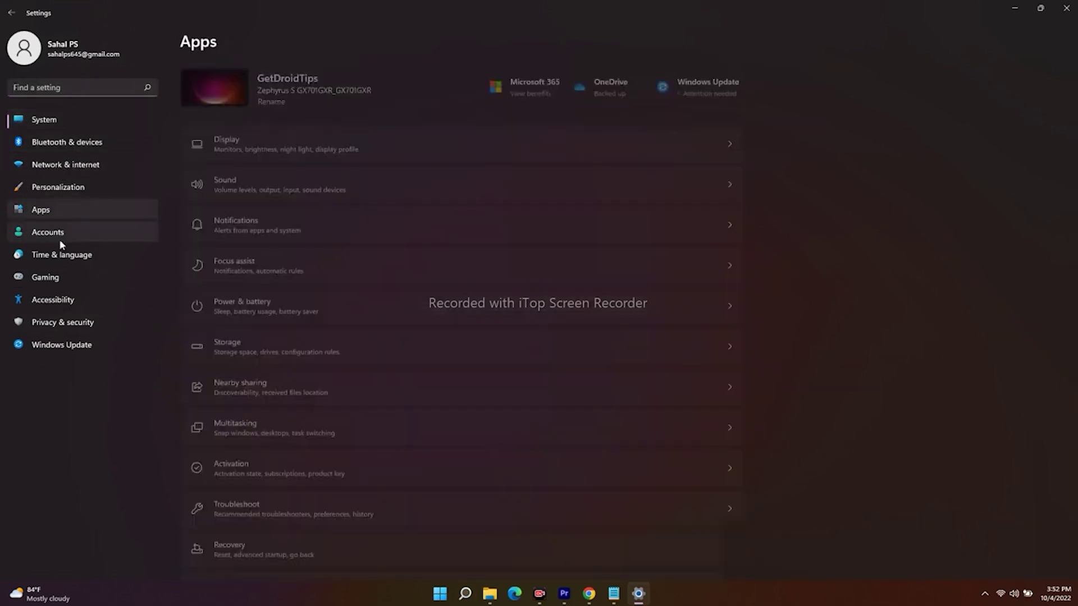
{"action": "left_click", "coordinate": [66, 236]}
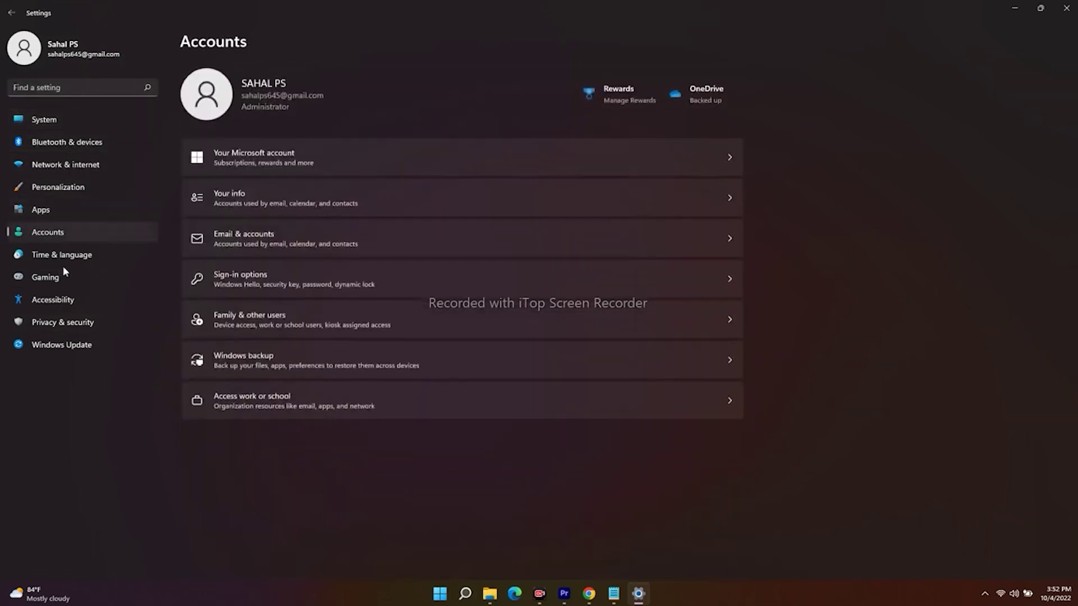
{"action": "left_click", "coordinate": [68, 351]}
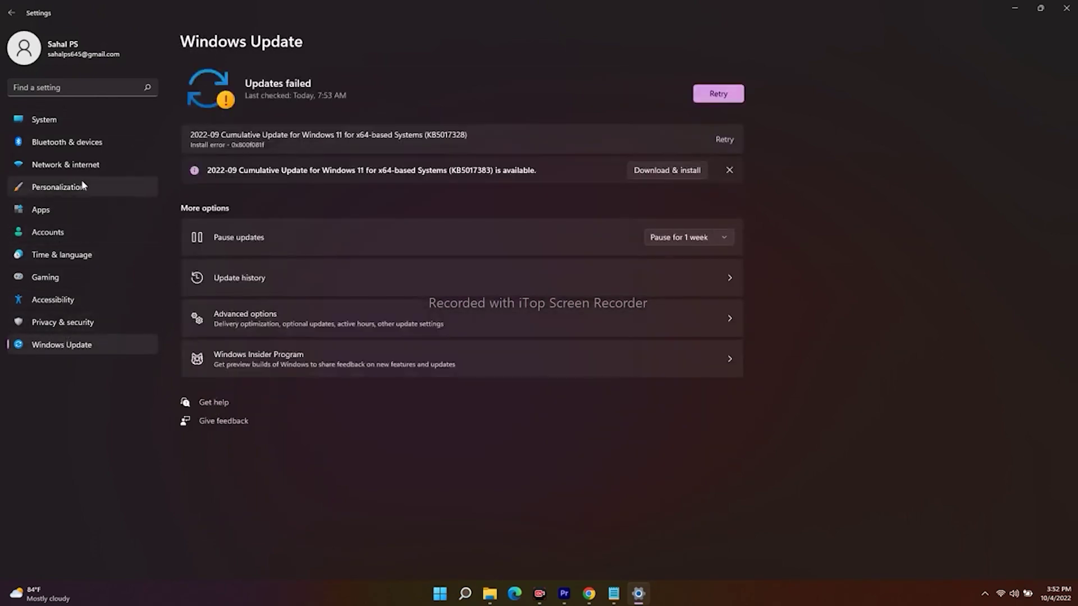
{"action": "left_click", "coordinate": [62, 323]}
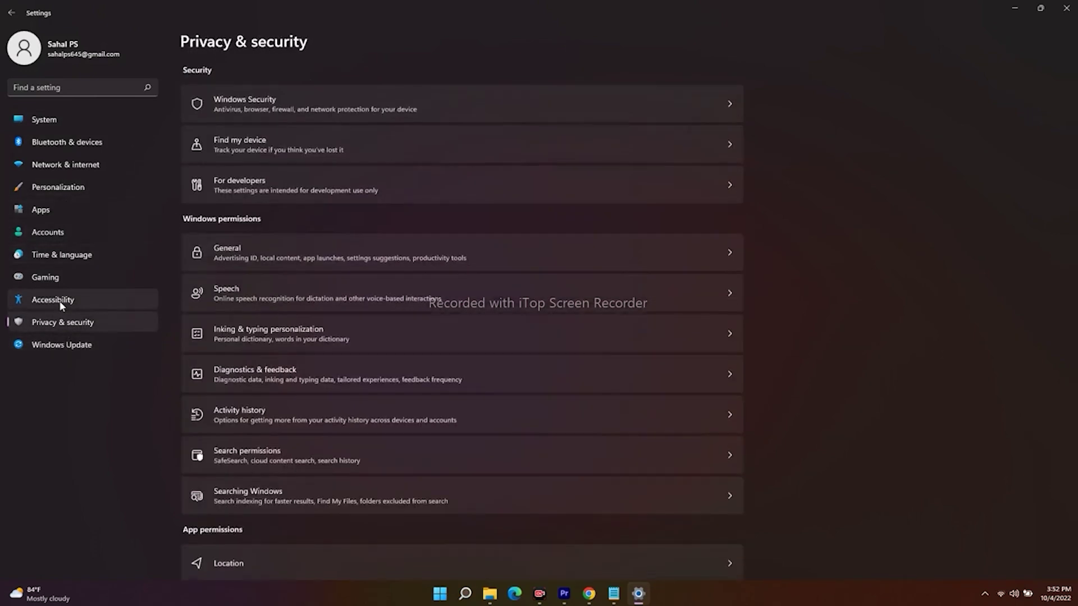
{"action": "left_click", "coordinate": [65, 299]}
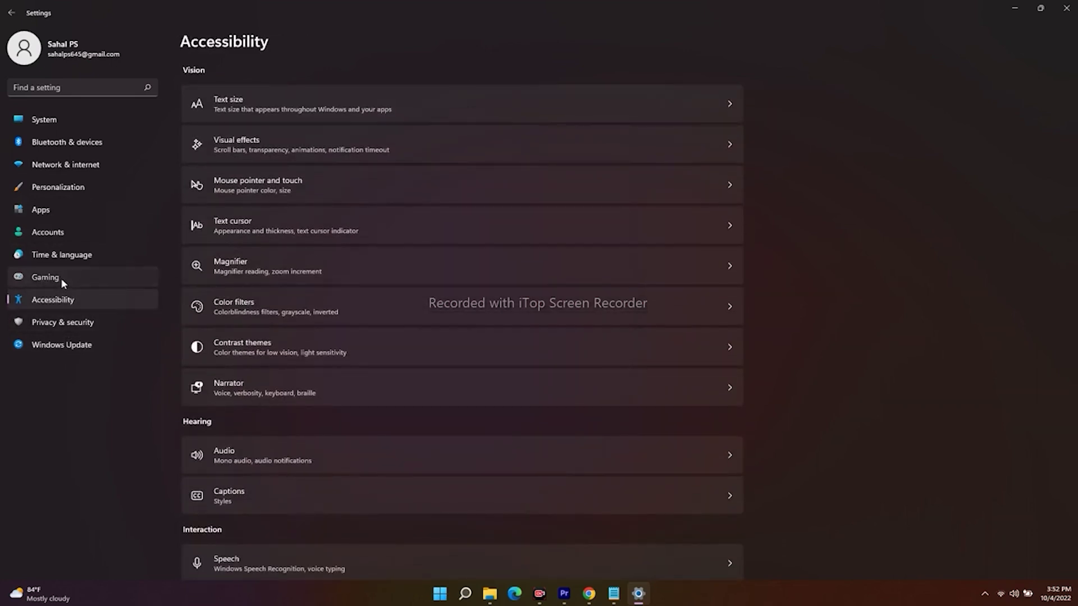
{"action": "left_click", "coordinate": [61, 278]}
{"action": "left_click", "coordinate": [70, 260]}
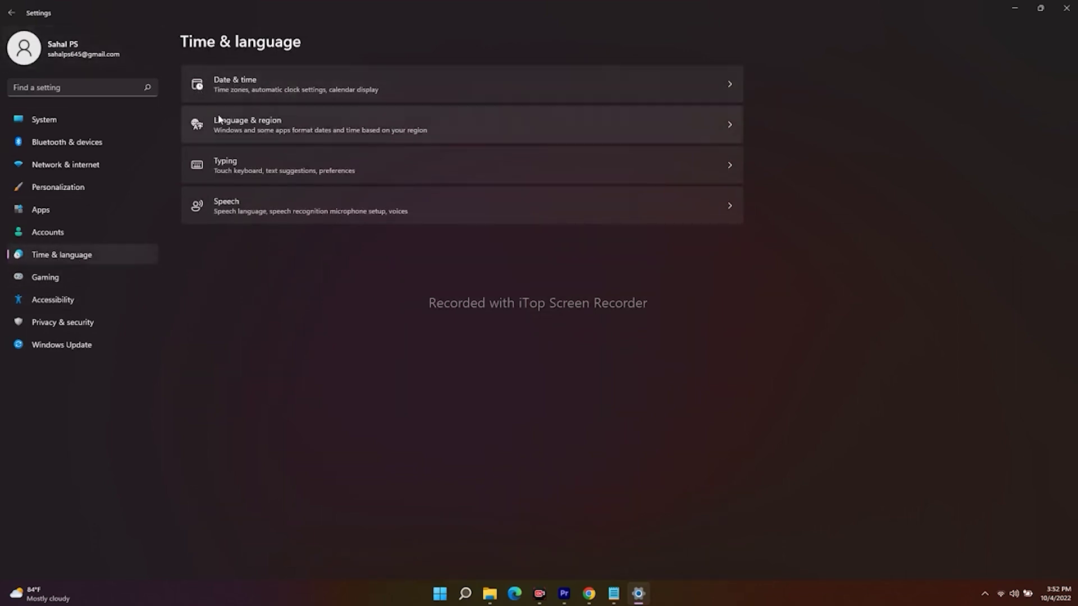
Review the automatic time and time zone options under Date & time and return to Time & language.
{"action": "left_click", "coordinate": [246, 79]}
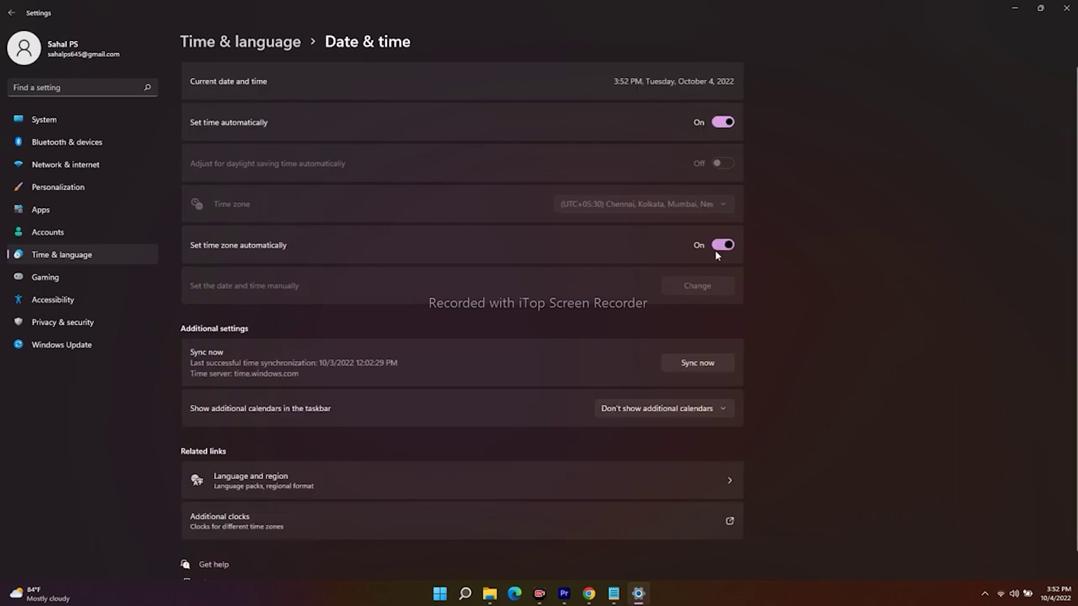
{"action": "scroll", "coordinate": [808, 270], "scroll_direction": "down", "scroll_amount": 1}
{"action": "scroll", "coordinate": [809, 270], "scroll_direction": "up", "scroll_amount": 1}
{"action": "left_click", "coordinate": [12, 12]}
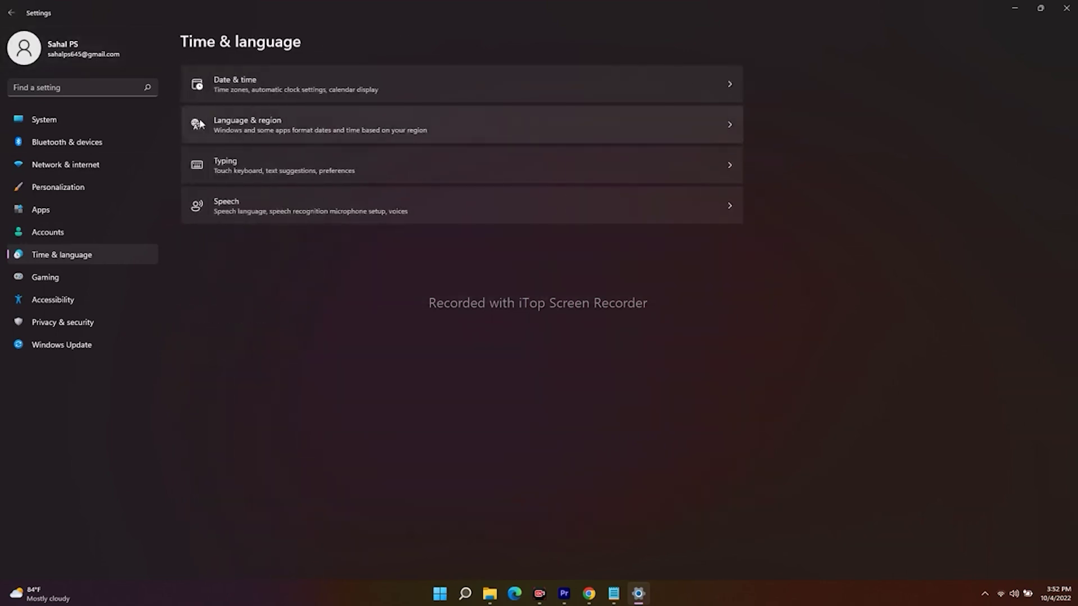
Review the display language and country or region under Language & region, and close Settings.
{"action": "left_click", "coordinate": [299, 120]}
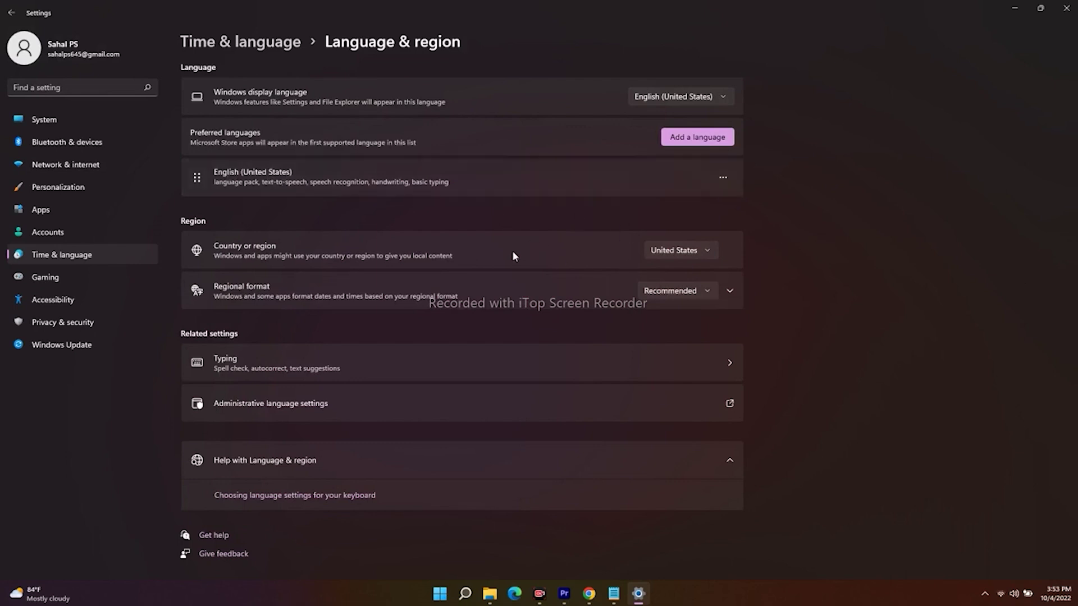
{"action": "left_click", "coordinate": [17, 12]}
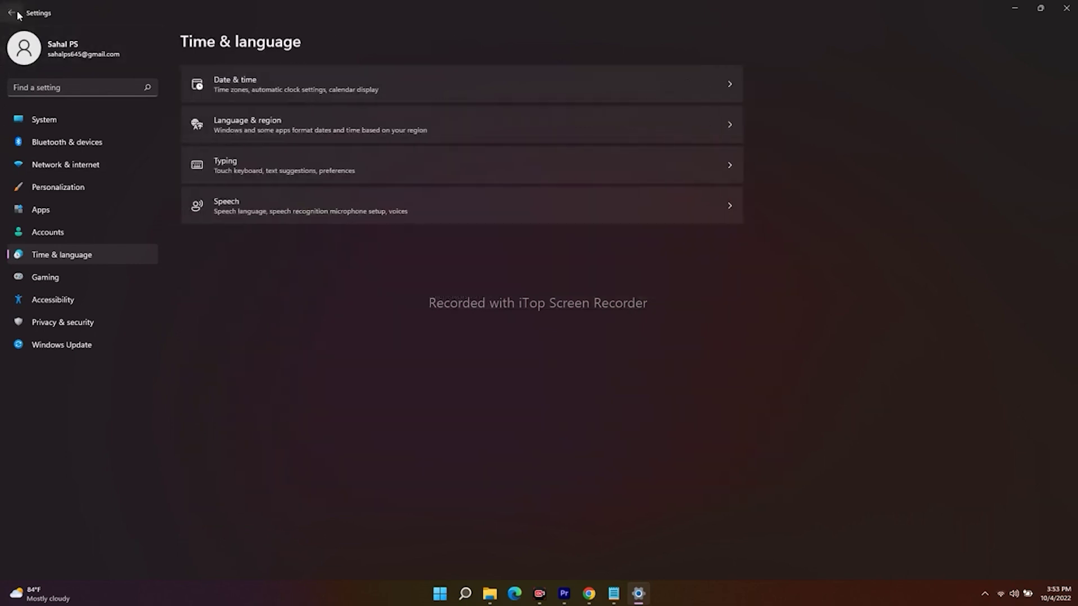
{"action": "left_click", "coordinate": [11, 12]}
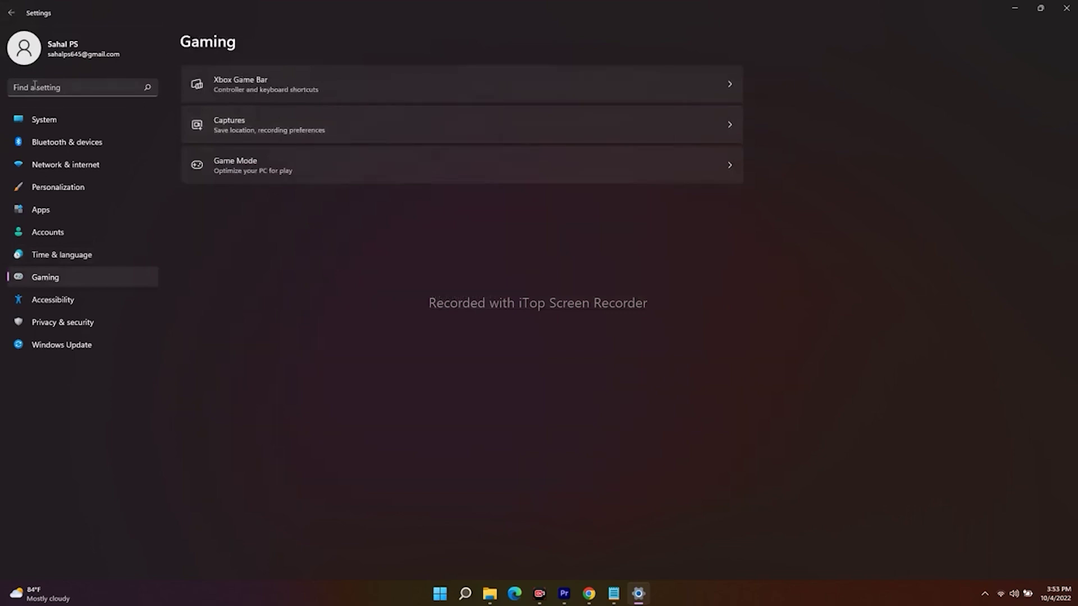
{"action": "left_click", "coordinate": [11, 12]}
{"action": "left_click", "coordinate": [1066, 8]}
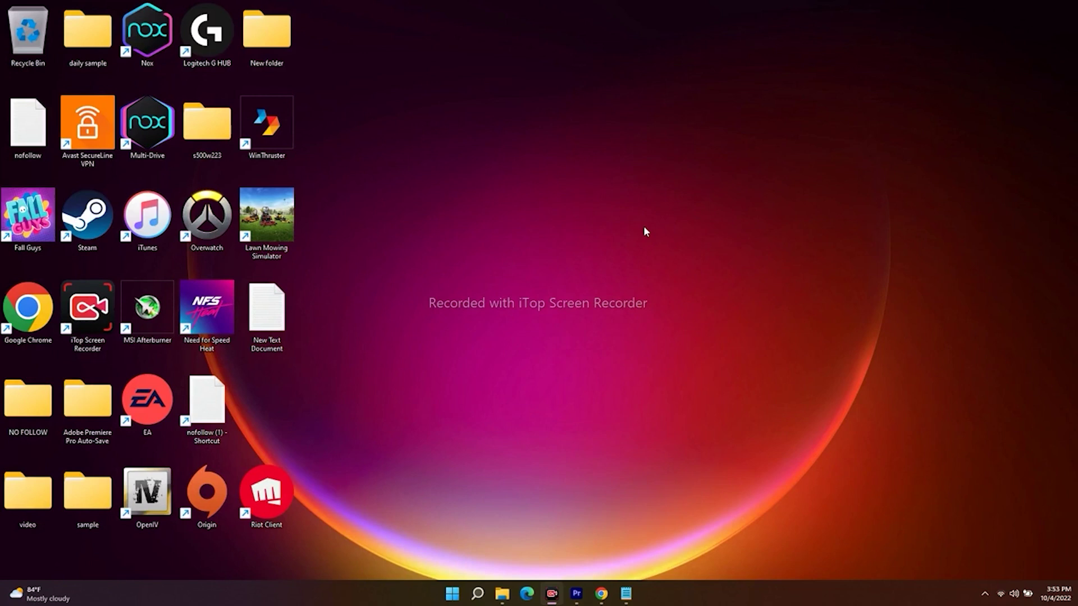
Switch to the Notepad notes, copy the command "netsh int tcp set global autotuninglevel=normal" and minimize the window.
{"action": "left_click", "coordinate": [626, 593]}
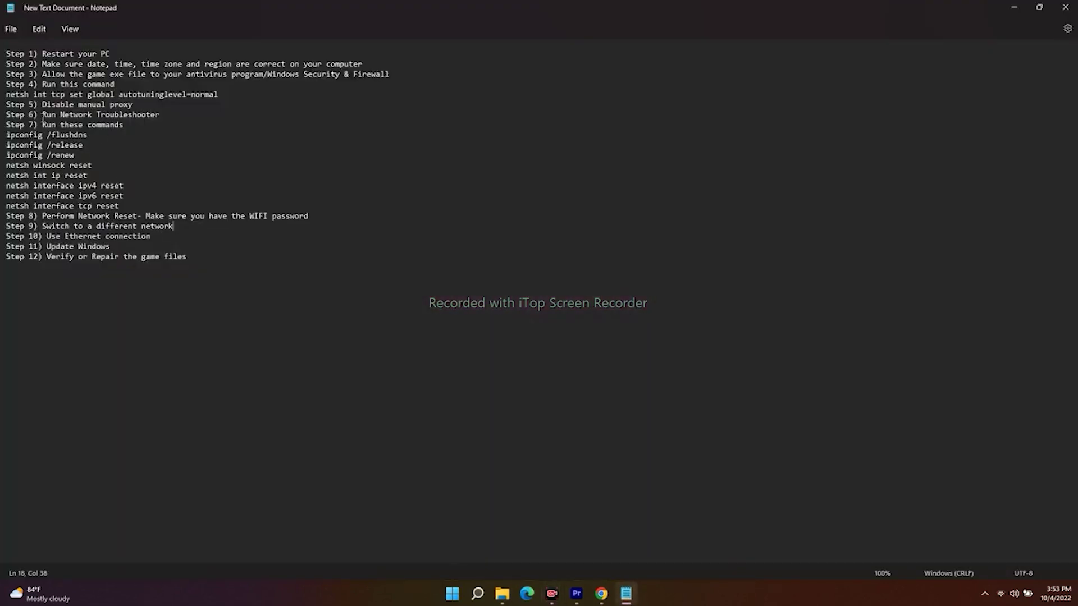
{"action": "left_click_drag", "start_coordinate": [7, 94], "coordinate": [226, 97]}
{"action": "right_click", "coordinate": [188, 99]}
{"action": "left_click", "coordinate": [235, 151]}
{"action": "left_click", "coordinate": [1014, 8]}
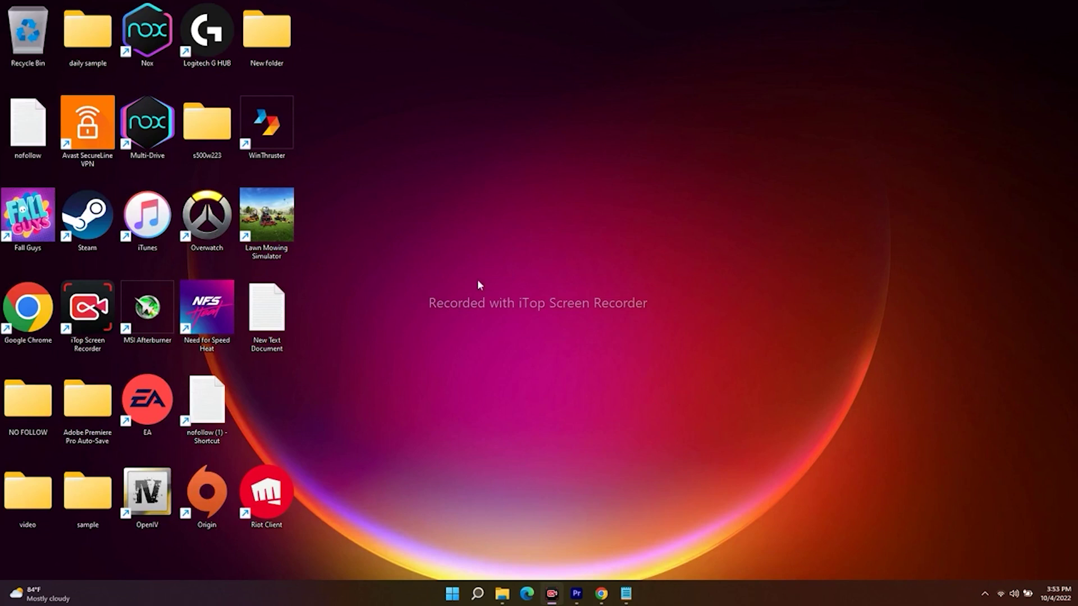
Run "netsh int tcp set global autotuninglevel=normal" in a Command Prompt opened as administrator, and close the Command Prompt.
{"action": "left_click", "coordinate": [477, 593]}
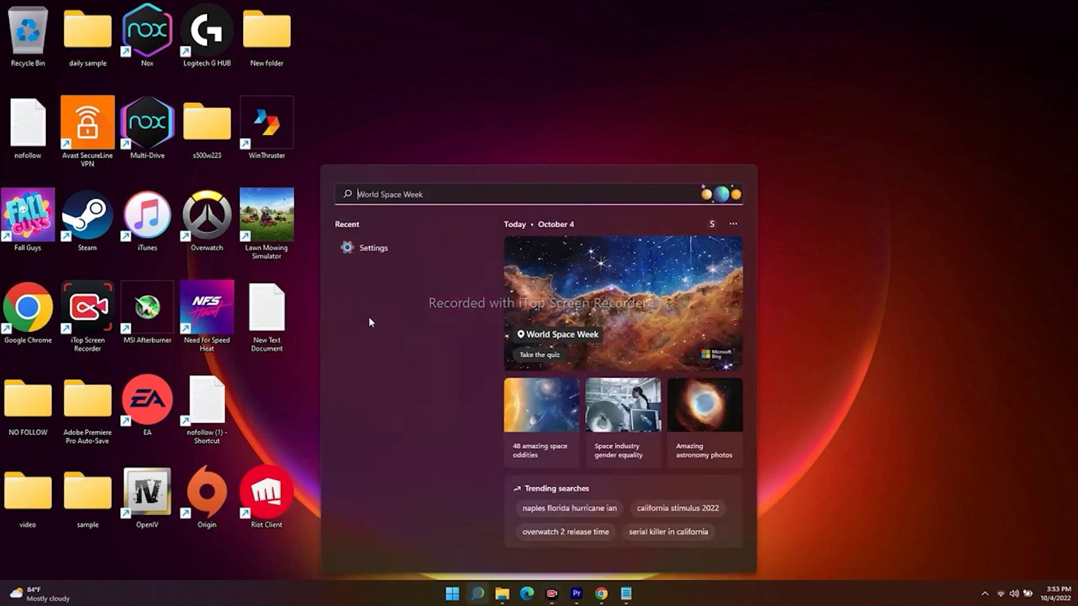
{"action": "type", "text": "cmd"}
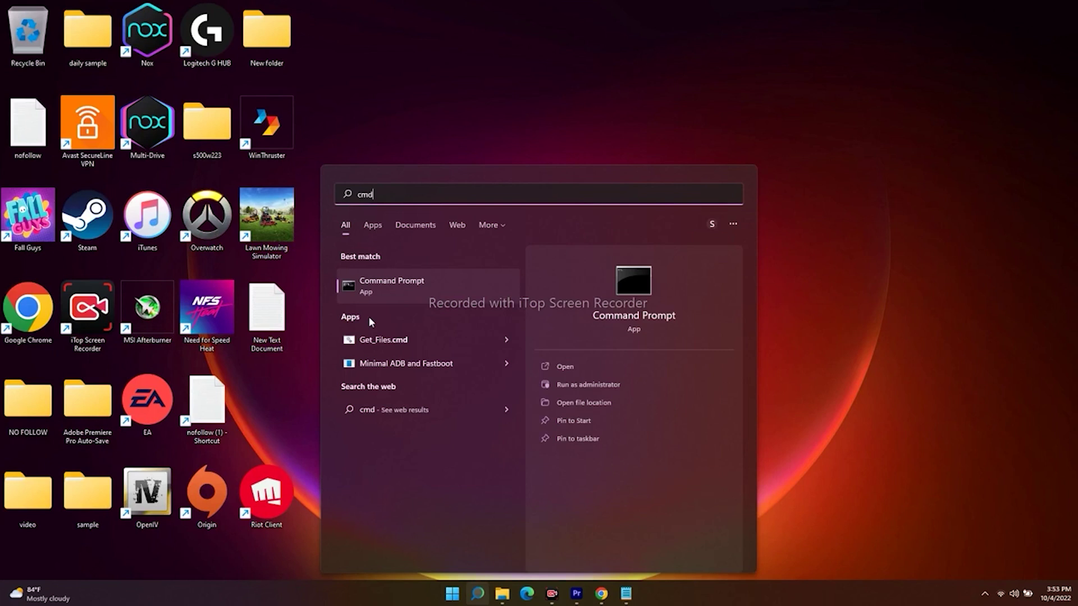
{"action": "left_click", "coordinate": [593, 385]}
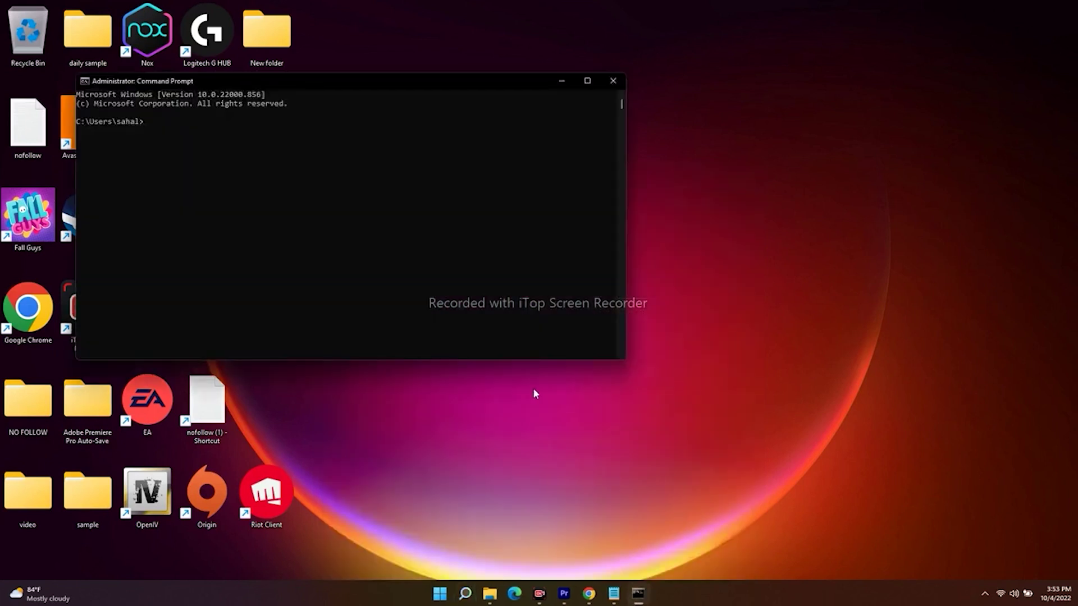
{"action": "key", "text": "ctrl+v"}
{"action": "key", "text": "Return"}
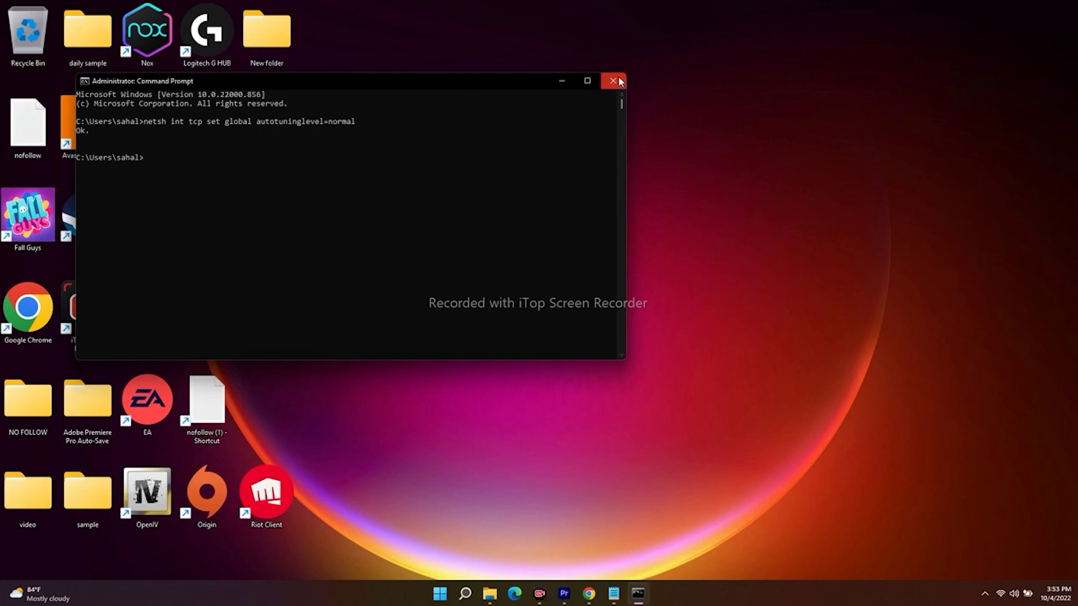
{"action": "left_click_drag", "start_coordinate": [621, 104], "coordinate": [618, 342]}
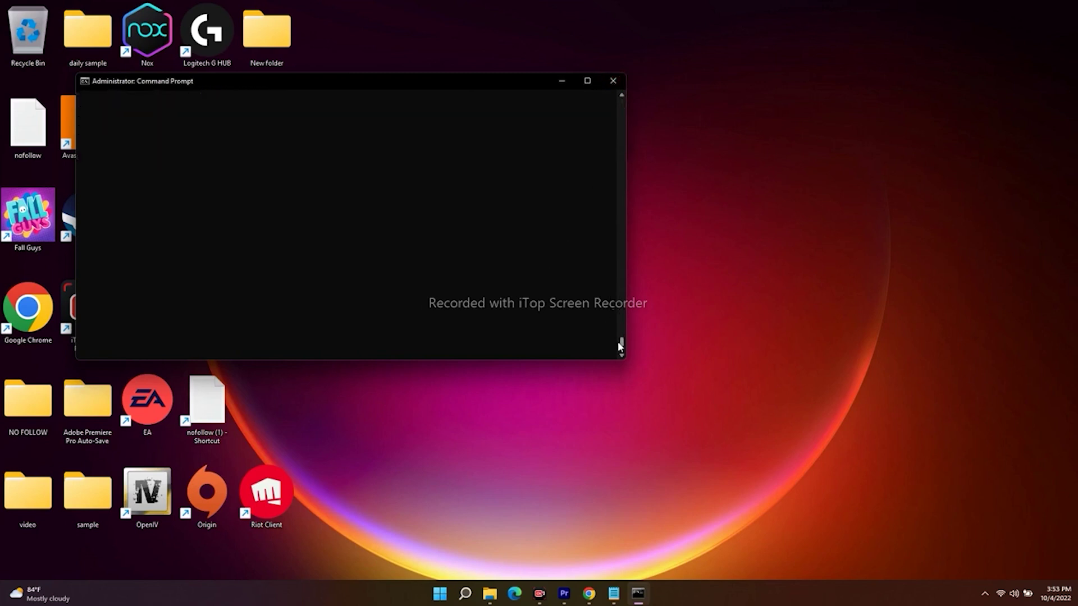
{"action": "left_click_drag", "start_coordinate": [619, 145], "coordinate": [624, 84]}
{"action": "left_click", "coordinate": [613, 81]}
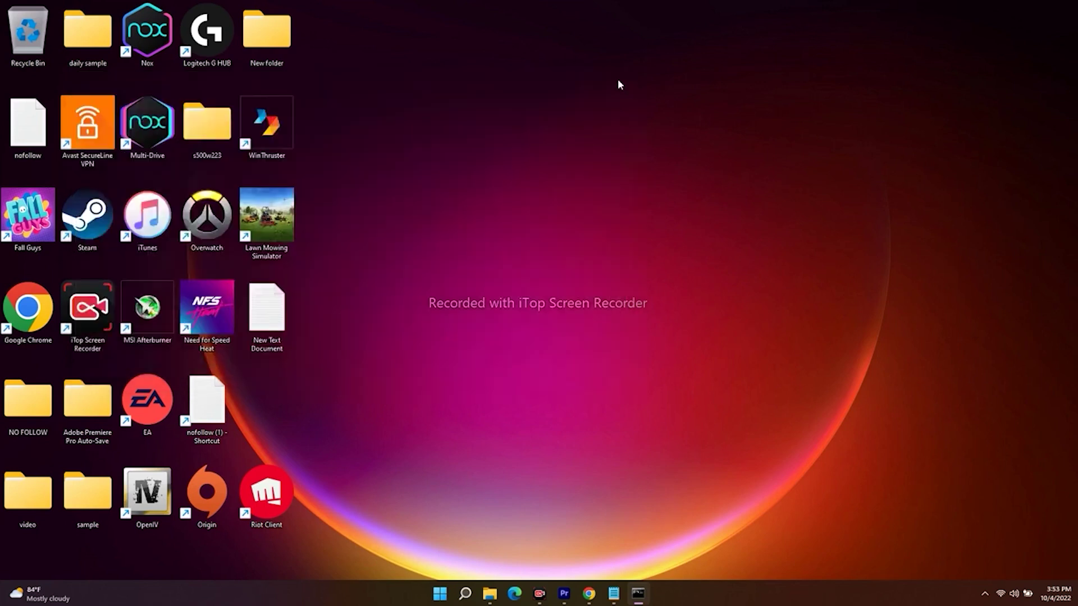
{"action": "left_click", "coordinate": [601, 595]}
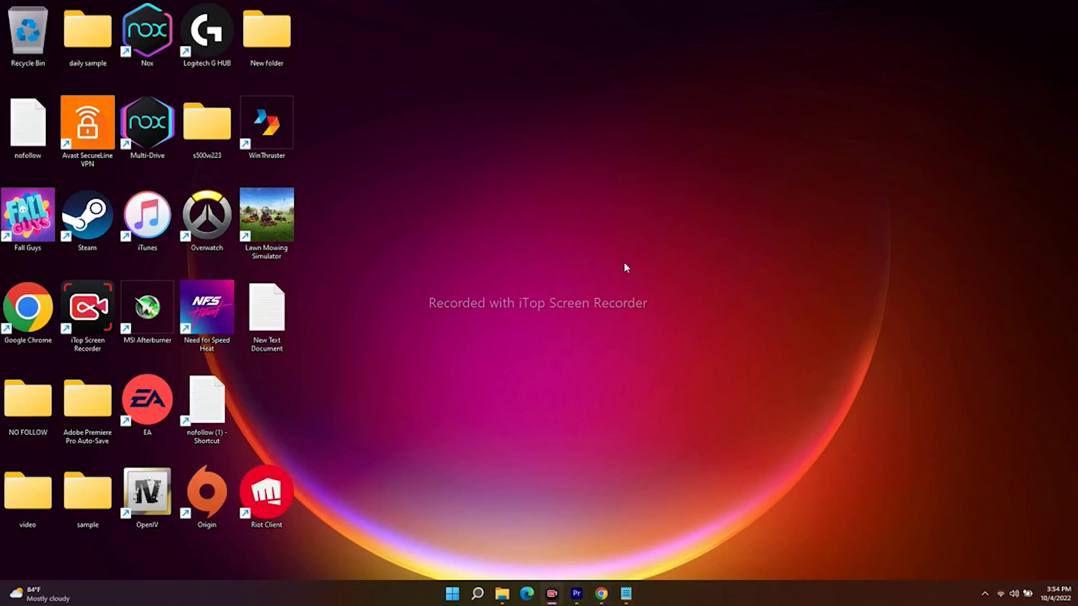
Open Windows Settings, review the automatic and manual proxy options under Network & internet, and close Settings.
{"action": "left_click", "coordinate": [478, 594]}
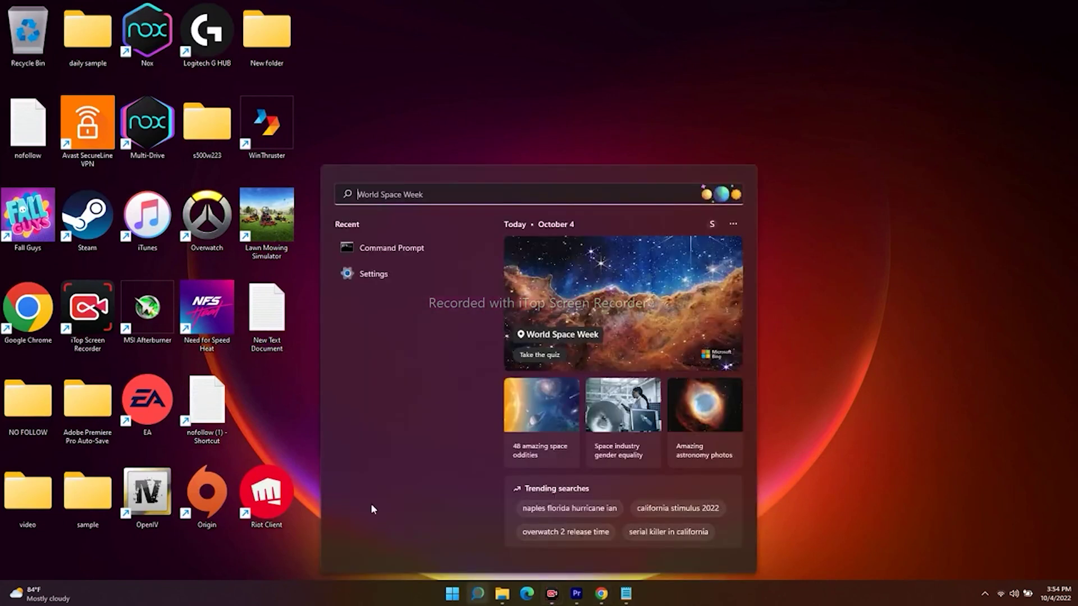
{"action": "left_click", "coordinate": [359, 274]}
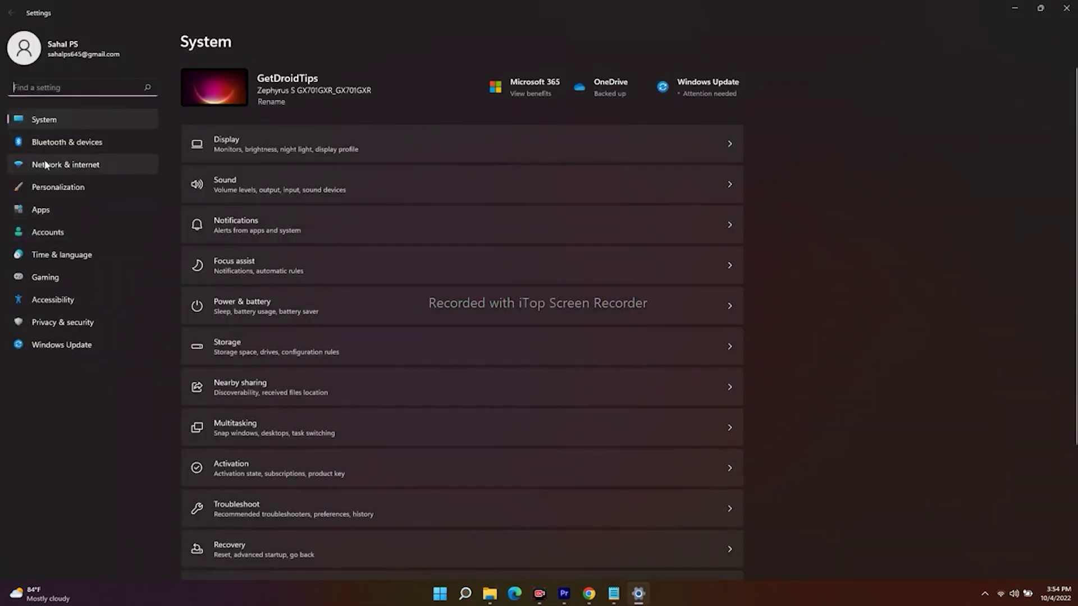
{"action": "left_click", "coordinate": [68, 163]}
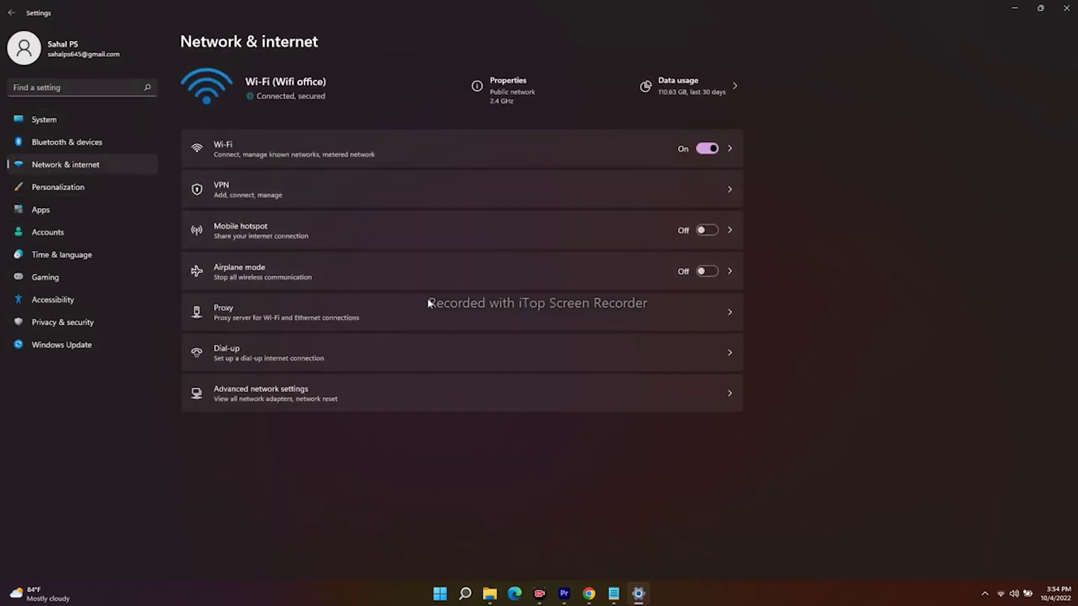
{"action": "left_click", "coordinate": [252, 307]}
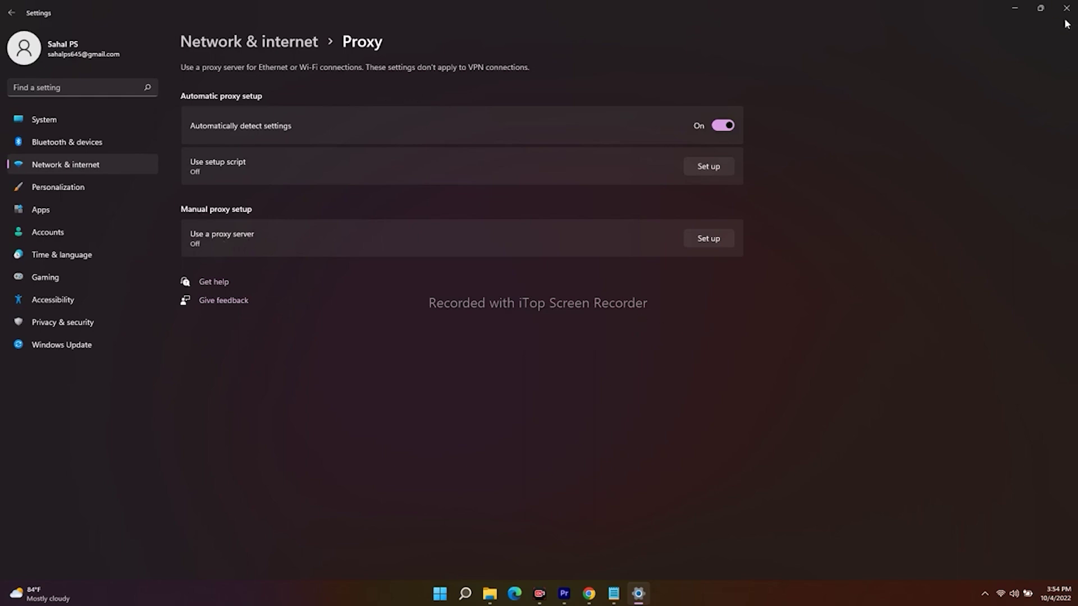
{"action": "left_click", "coordinate": [1073, 4]}
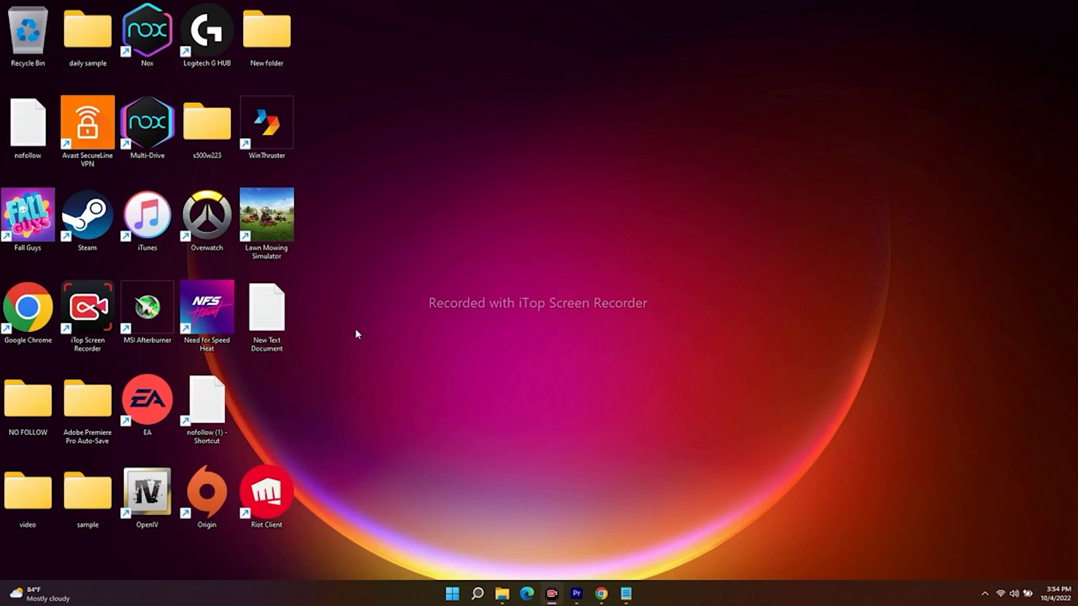
Open the list of other troubleshooters from the System Troubleshoot page in Windows Settings.
{"action": "left_click", "coordinate": [478, 595]}
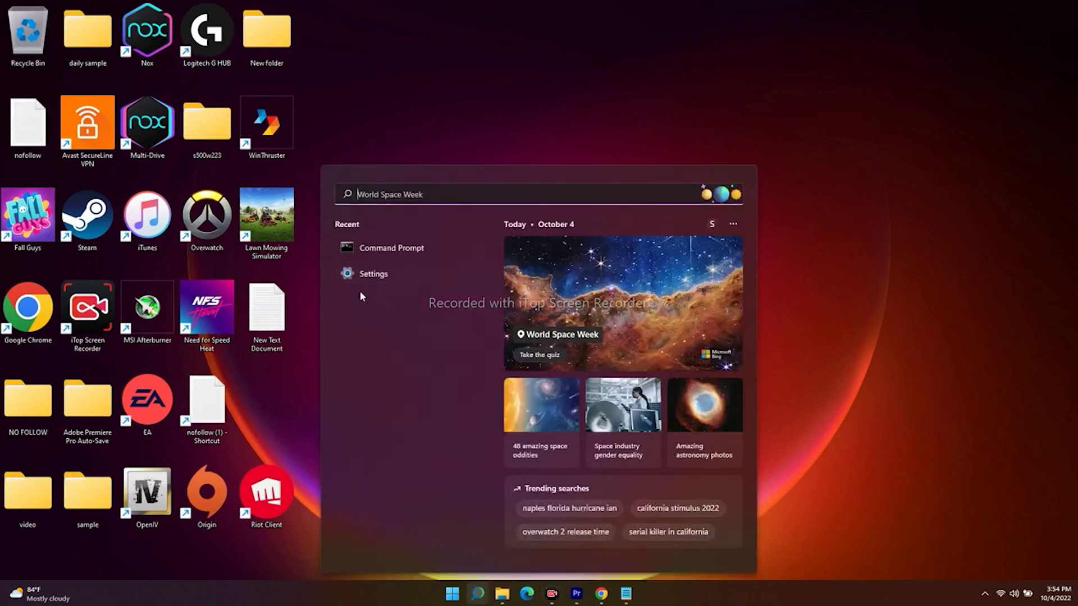
{"action": "left_click", "coordinate": [358, 276]}
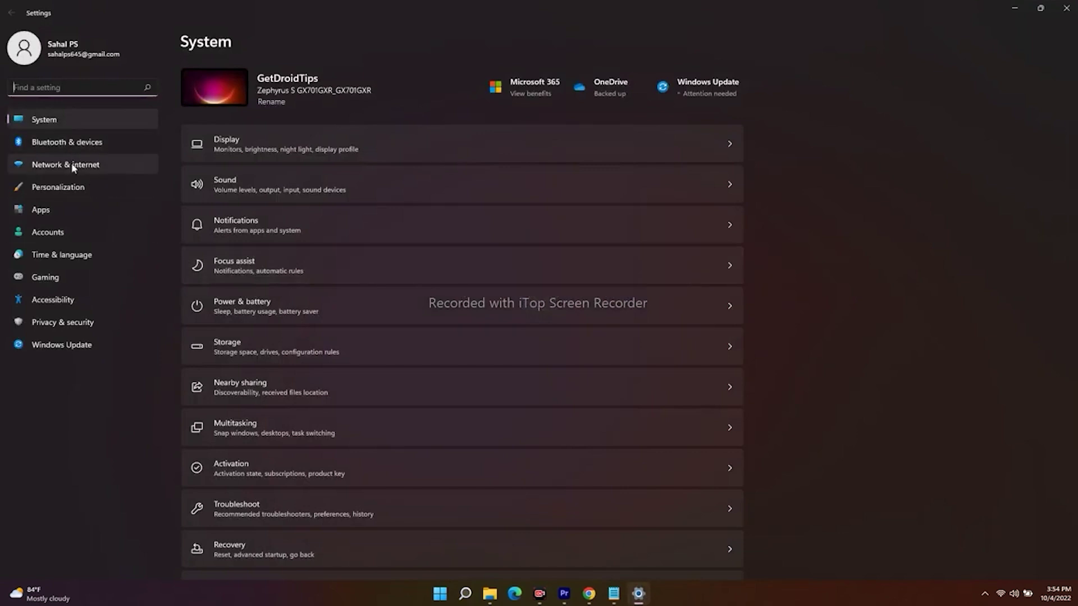
{"action": "scroll", "coordinate": [284, 228], "scroll_direction": "down", "scroll_amount": 3}
{"action": "scroll", "coordinate": [301, 187], "scroll_direction": "up", "scroll_amount": 3}
{"action": "scroll", "coordinate": [416, 252], "scroll_direction": "down", "scroll_amount": 3}
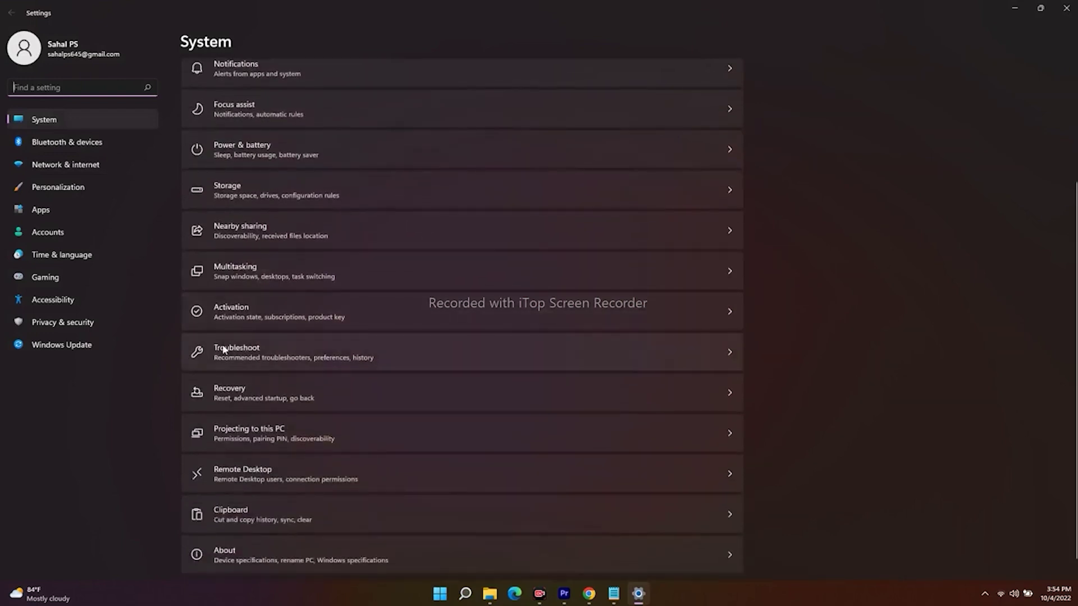
{"action": "left_click", "coordinate": [252, 351]}
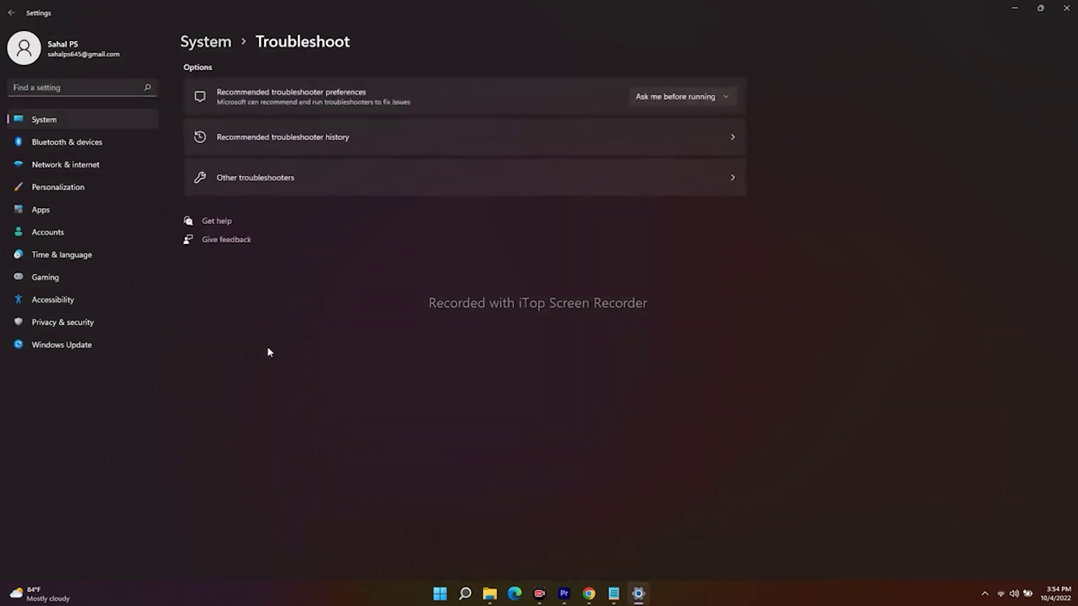
{"action": "left_click", "coordinate": [251, 178]}
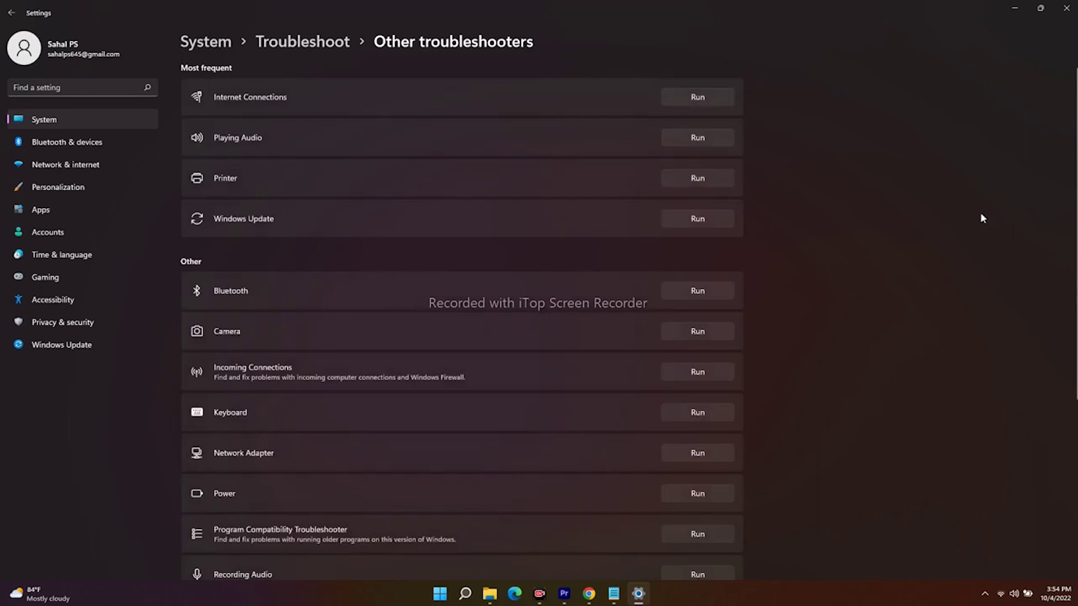
Run the Network Adapter troubleshooter on all network adapters, exit it at the problem-type question and close Settings.
{"action": "scroll", "coordinate": [981, 214], "scroll_direction": "down", "scroll_amount": 3}
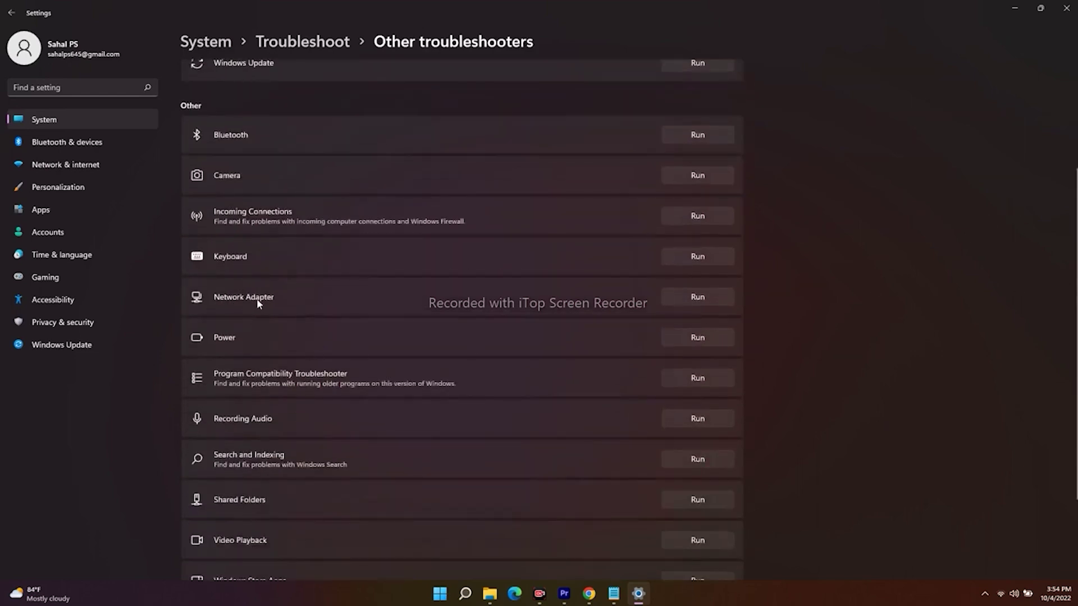
{"action": "left_click", "coordinate": [707, 297]}
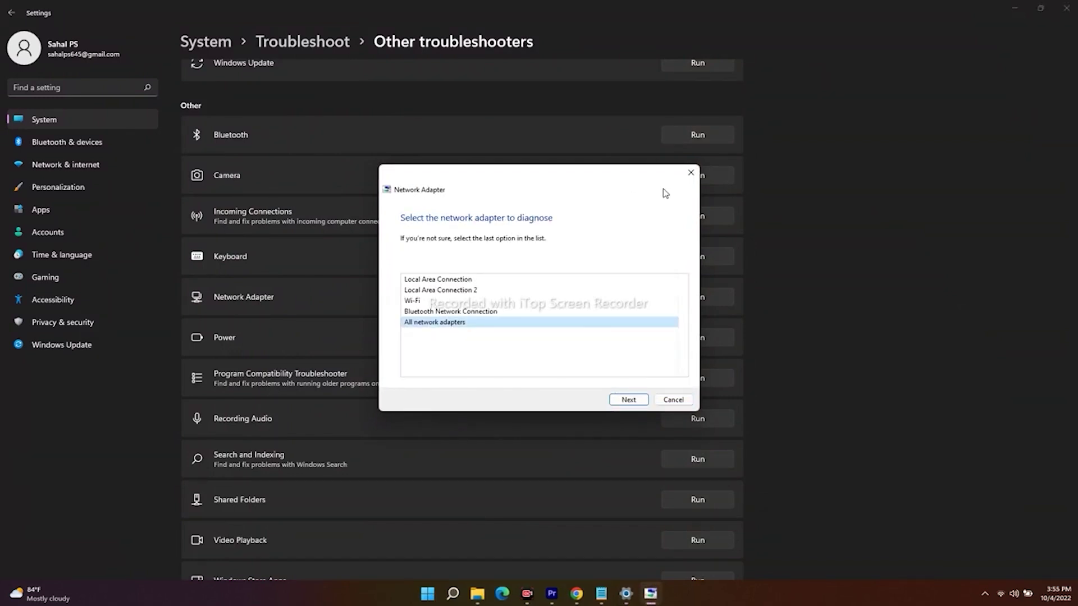
{"action": "left_click", "coordinate": [630, 400]}
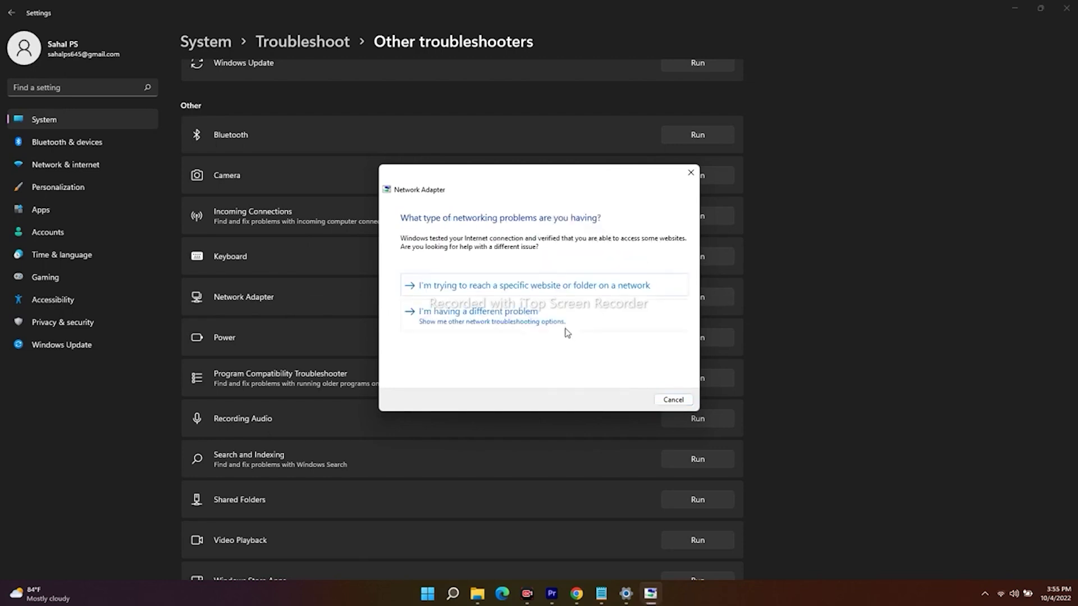
{"action": "left_click", "coordinate": [673, 400]}
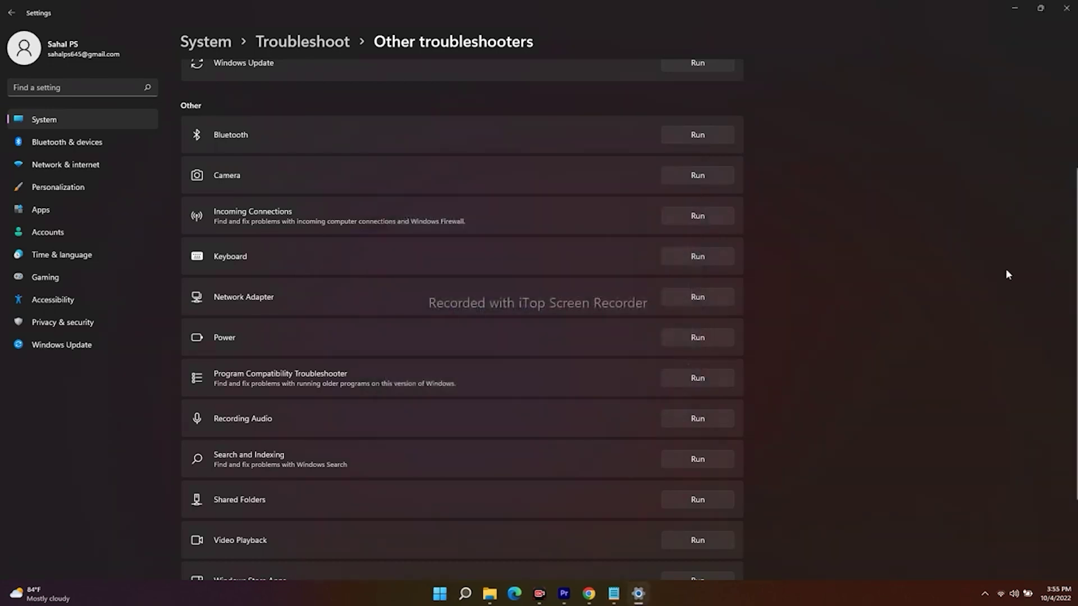
{"action": "left_click", "coordinate": [1065, 11]}
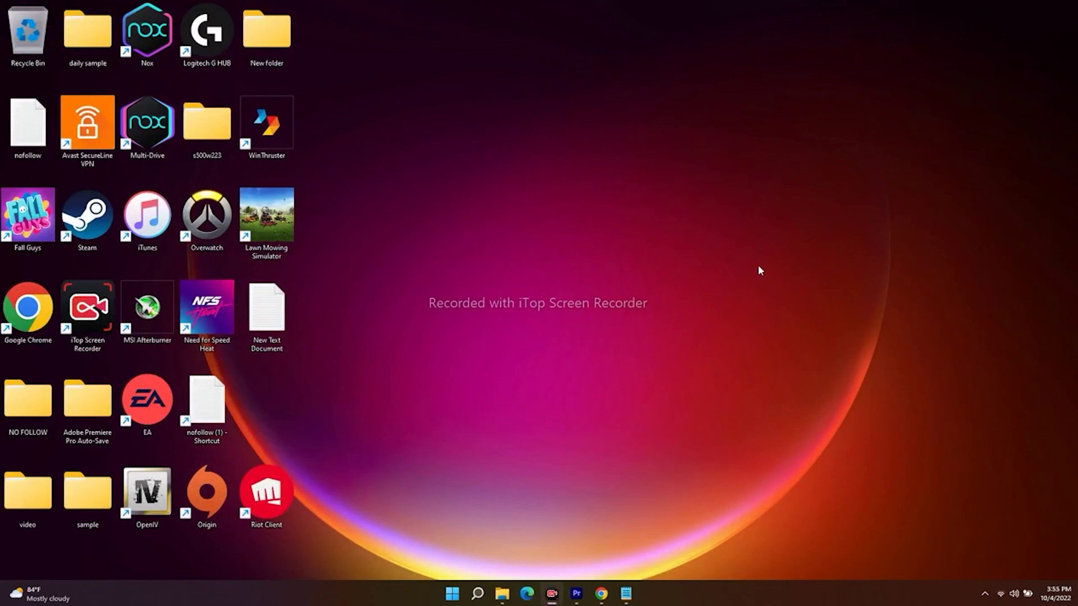
Copy the command "ipconfig /flushdns" from the Notepad notes and minimize the window.
{"action": "left_click", "coordinate": [626, 593]}
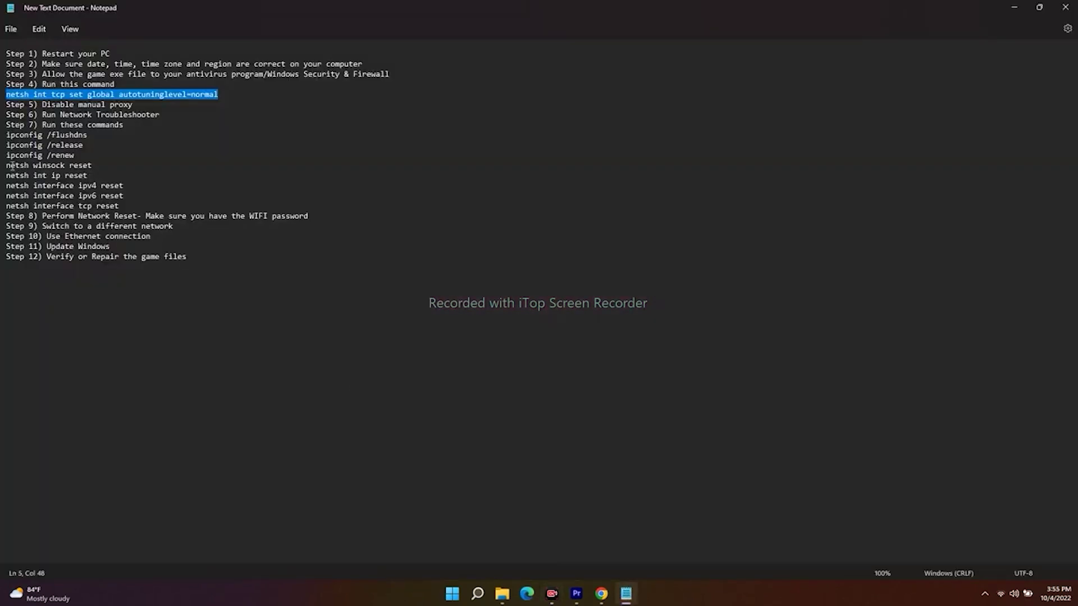
{"action": "left_click", "coordinate": [8, 135]}
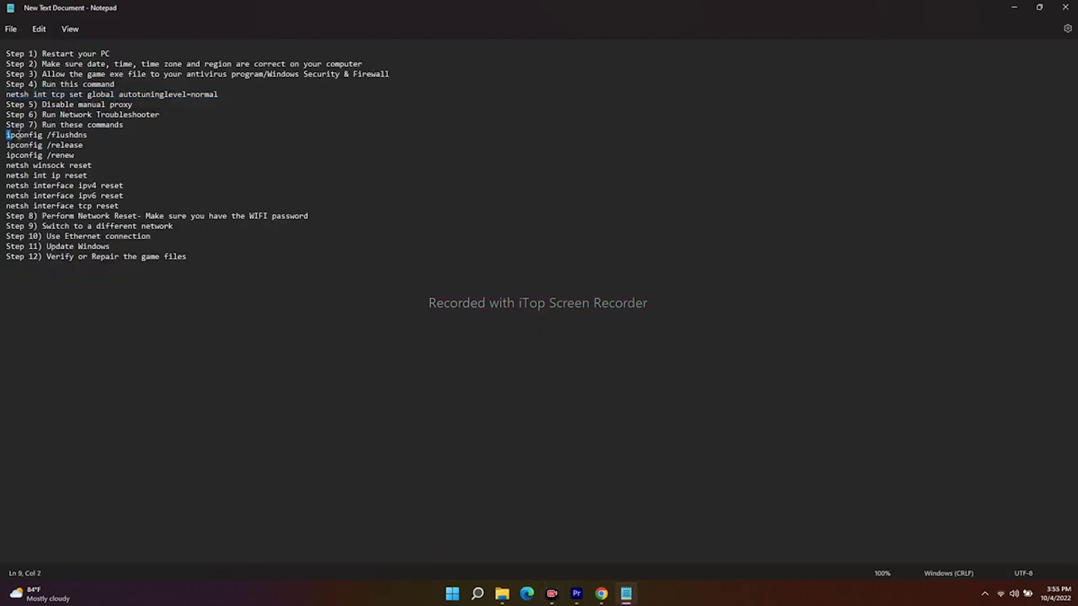
{"action": "left_click_drag", "start_coordinate": [8, 135], "coordinate": [87, 136]}
{"action": "right_click", "coordinate": [84, 138]}
{"action": "left_click", "coordinate": [168, 192]}
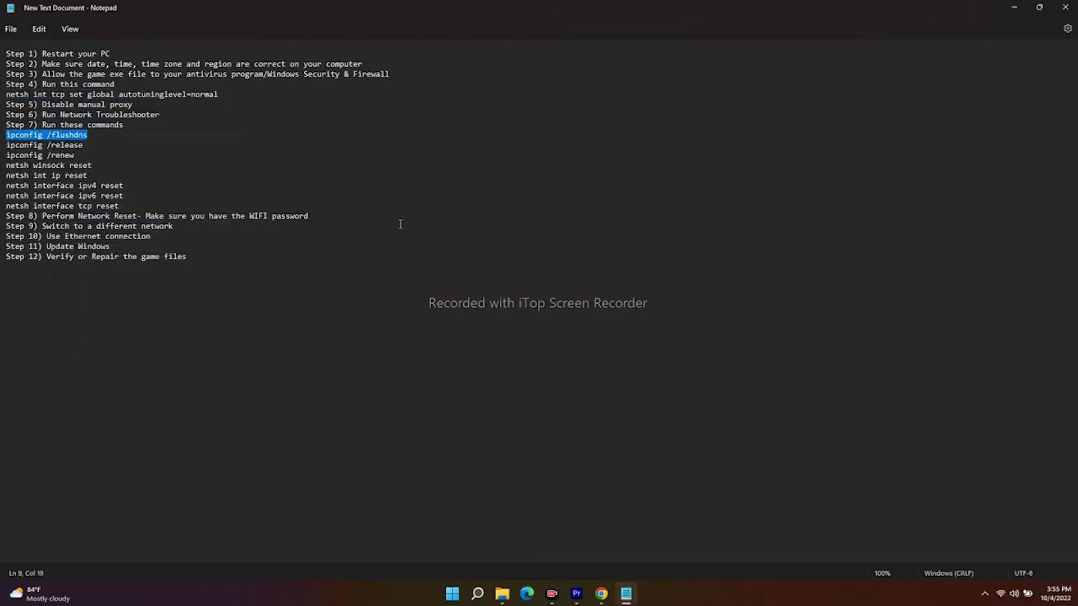
{"action": "left_click", "coordinate": [1020, 8]}
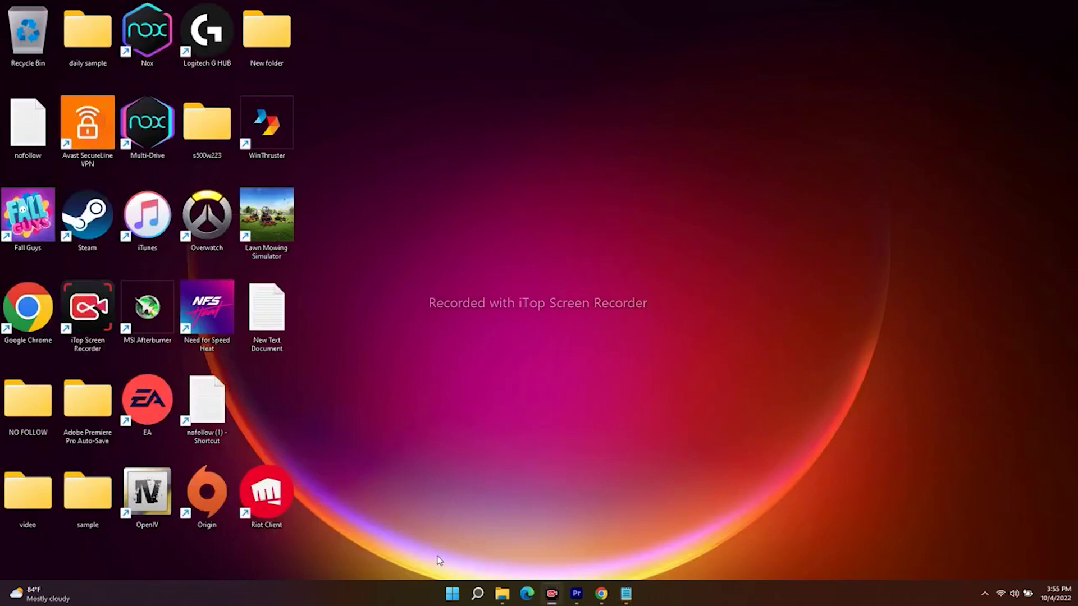
Open Command Prompt as administrator and run "ipconfig /flushdns".
{"action": "left_click", "coordinate": [477, 594]}
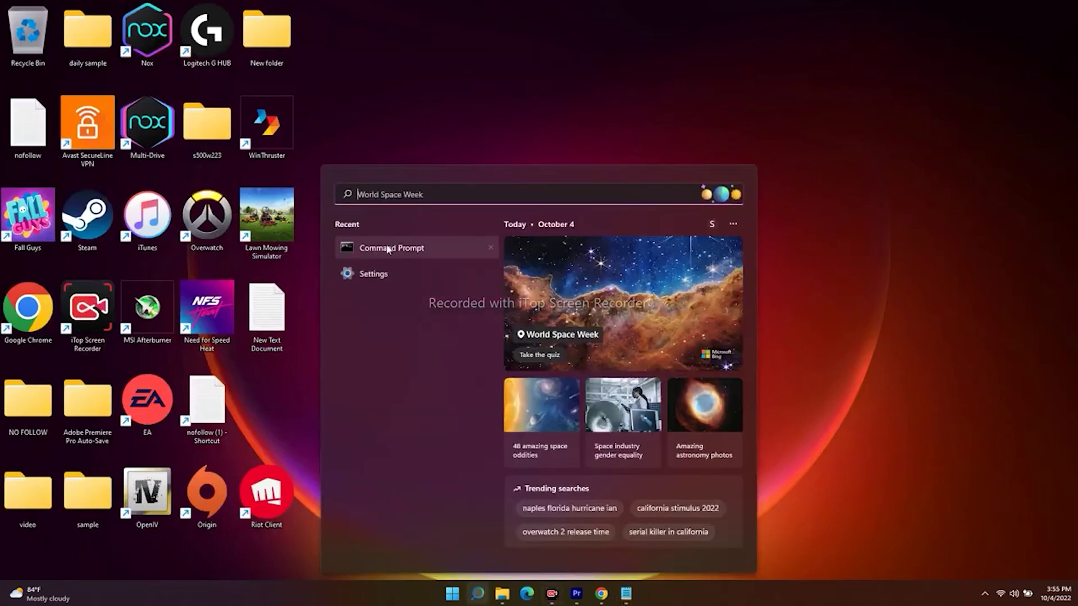
{"action": "right_click", "coordinate": [415, 256]}
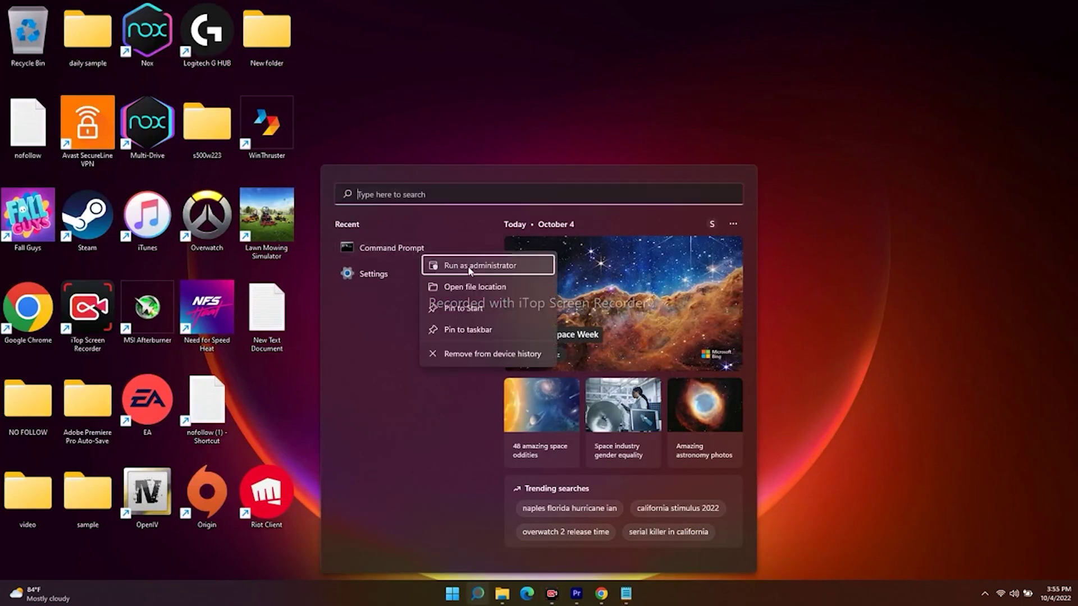
{"action": "left_click", "coordinate": [471, 266]}
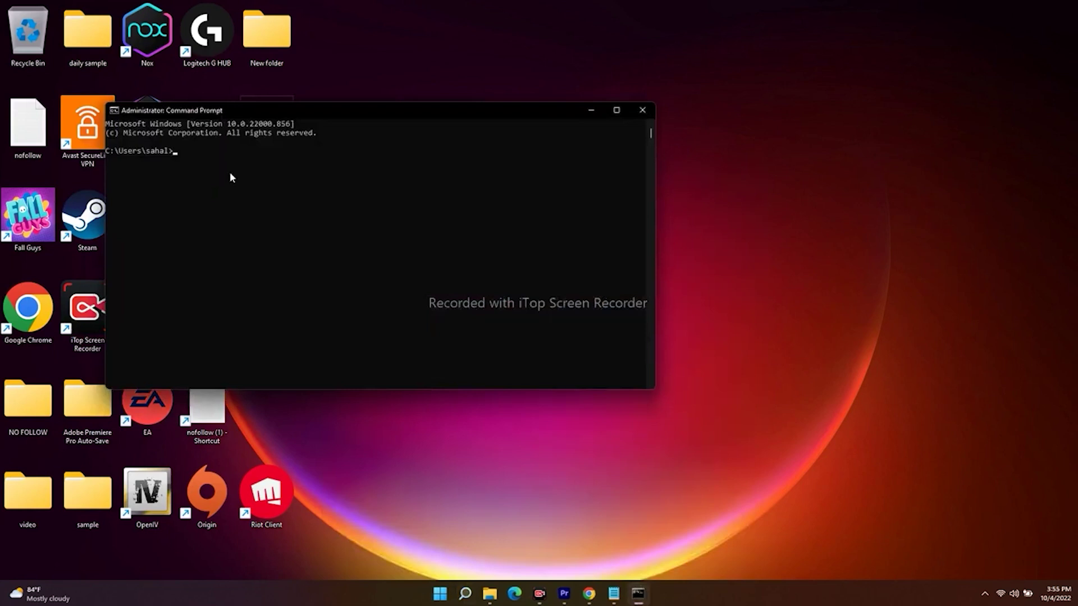
{"action": "type", "text": "ipconfig /flushdns"}
{"action": "key", "text": "Return"}
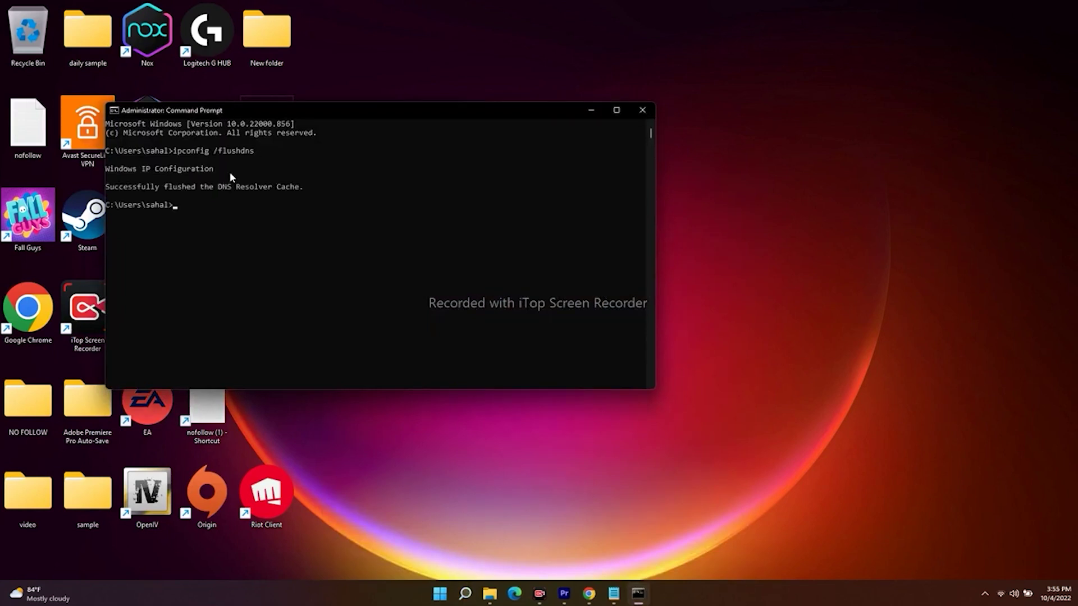
Copy "ipconfig /release" from the Notepad notes and run it in the Command Prompt.
{"action": "left_click", "coordinate": [613, 594]}
{"action": "left_click_drag", "start_coordinate": [98, 144], "coordinate": [6, 145]}
{"action": "right_click", "coordinate": [35, 150]}
{"action": "left_click", "coordinate": [68, 205]}
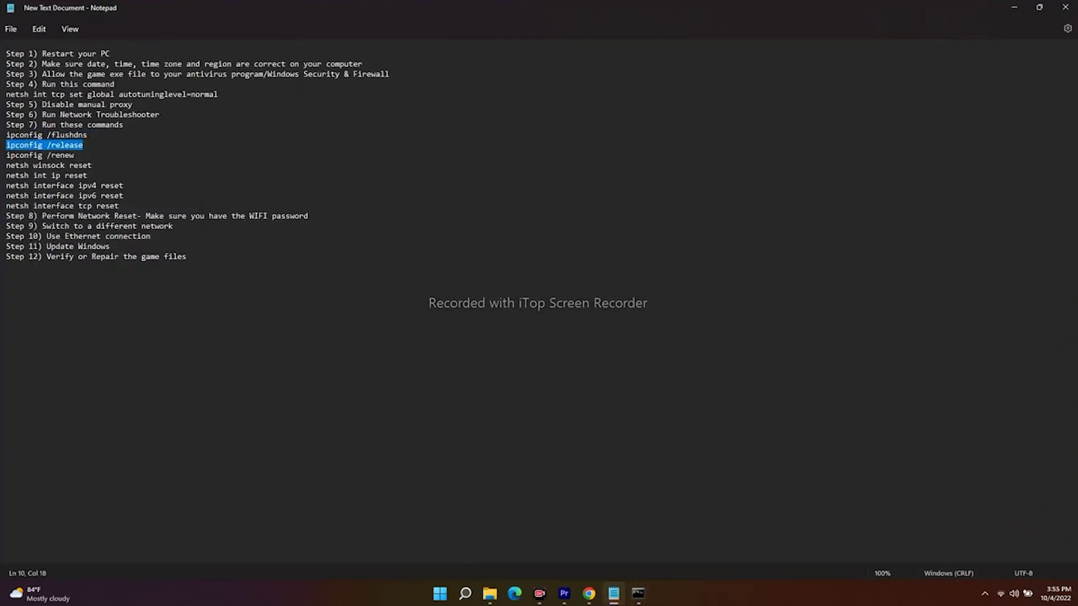
{"action": "left_click", "coordinate": [638, 594]}
{"action": "key", "text": "ctrl+v"}
{"action": "key", "text": "Return"}
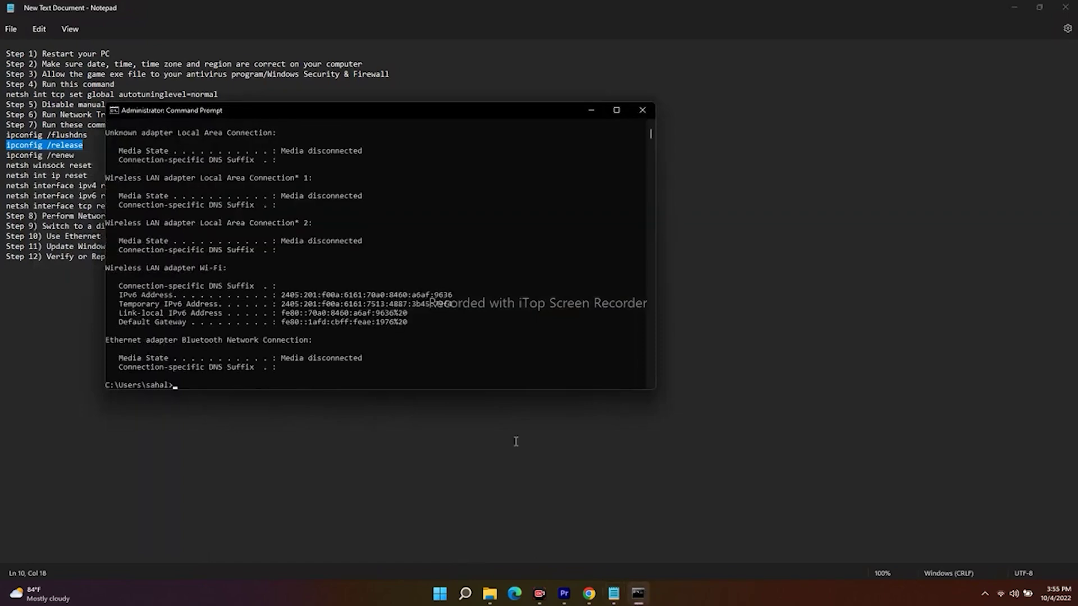
Move the Command Prompt window clear of the notes, copy "ipconfig /renew" from Notepad and run it in the Command Prompt.
{"action": "left_click_drag", "start_coordinate": [413, 122], "coordinate": [601, 161]}
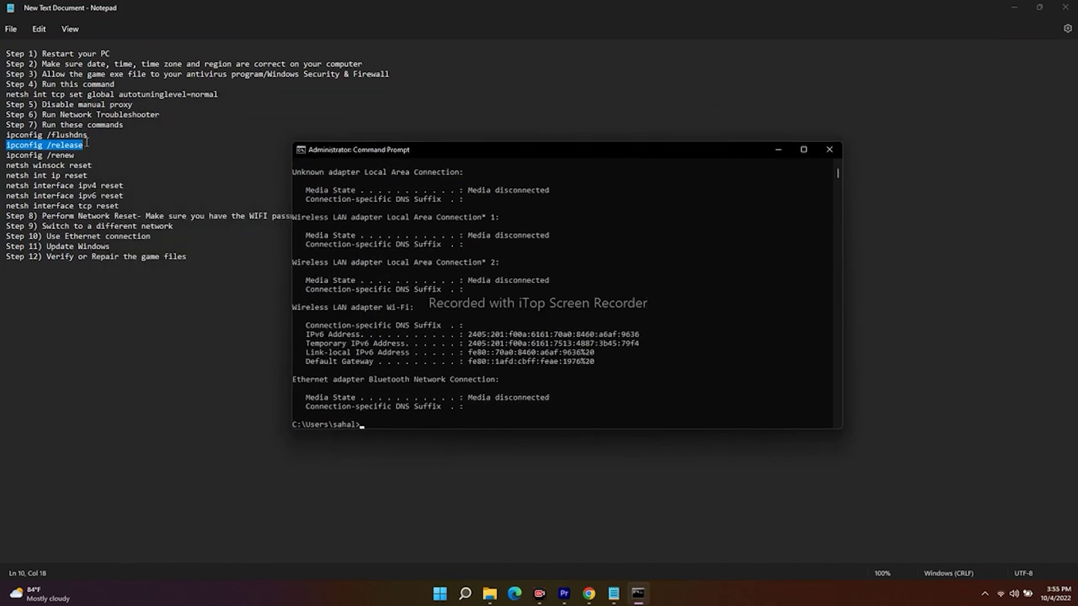
{"action": "left_click", "coordinate": [11, 157]}
{"action": "mouse_move", "coordinate": [11, 157]}
{"action": "left_mouse_down"}
{"action": "mouse_move", "coordinate": [84, 169]}
{"action": "mouse_move", "coordinate": [7, 156]}
{"action": "left_mouse_up"}
{"action": "left_click", "coordinate": [73, 156]}
{"action": "right_click", "coordinate": [28, 159]}
{"action": "left_click", "coordinate": [59, 216]}
{"action": "left_click", "coordinate": [638, 594]}
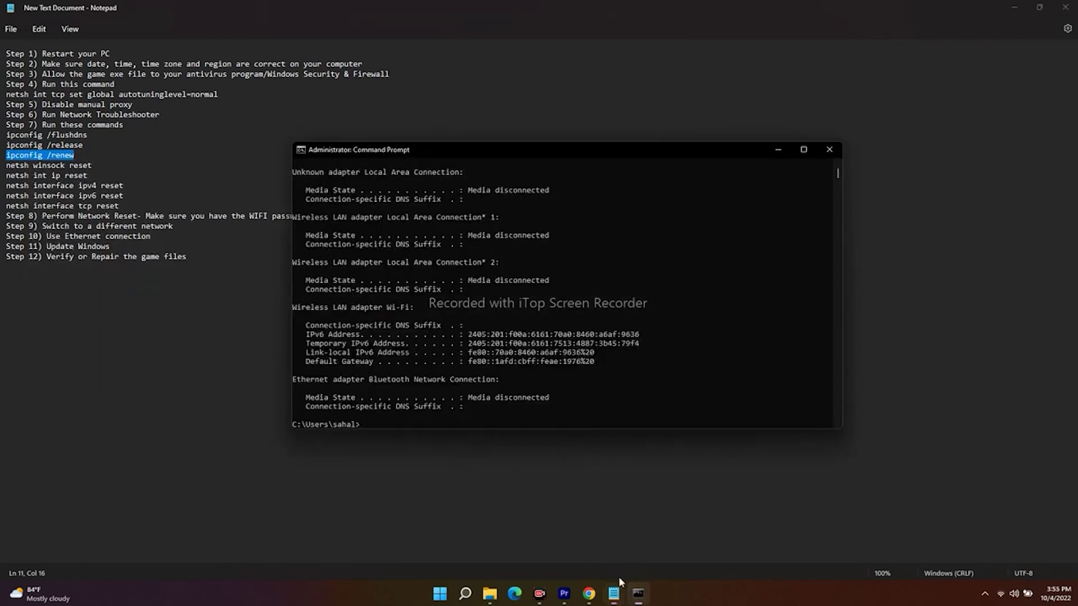
{"action": "right_click", "coordinate": [506, 360]}
{"action": "key", "text": "Return"}
Copy "netsh winsock reset" from the Notepad notes and run it in the Command Prompt.
{"action": "left_click_drag", "start_coordinate": [94, 165], "coordinate": [5, 165]}
{"action": "right_click", "coordinate": [12, 167]}
{"action": "left_click", "coordinate": [38, 220]}
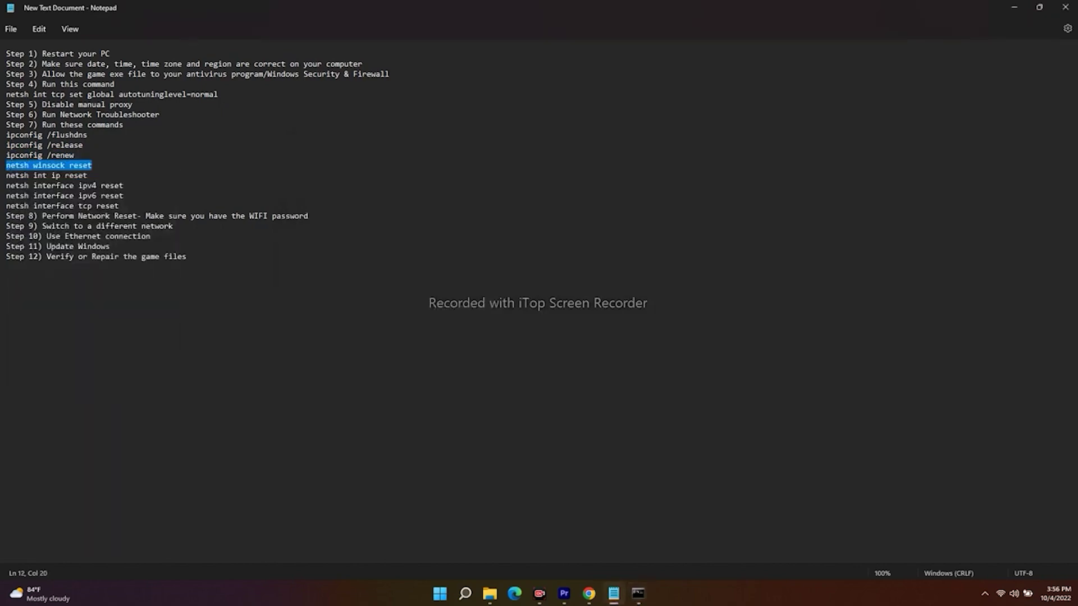
{"action": "left_click", "coordinate": [638, 593]}
{"action": "key", "text": "ctrl+v"}
{"action": "key", "text": "Return"}
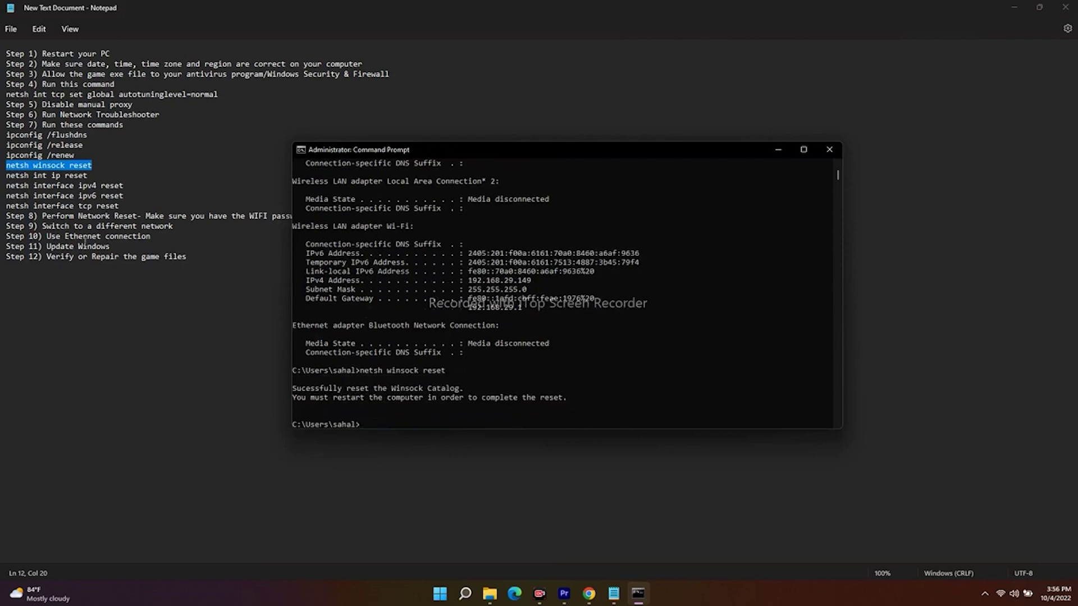
Copy "netsh int ip reset" from the Notepad notes and run it in the Command Prompt.
{"action": "left_click_drag", "start_coordinate": [88, 175], "coordinate": [5, 176]}
{"action": "right_click", "coordinate": [7, 176]}
{"action": "left_click", "coordinate": [38, 227]}
{"action": "left_click", "coordinate": [638, 593]}
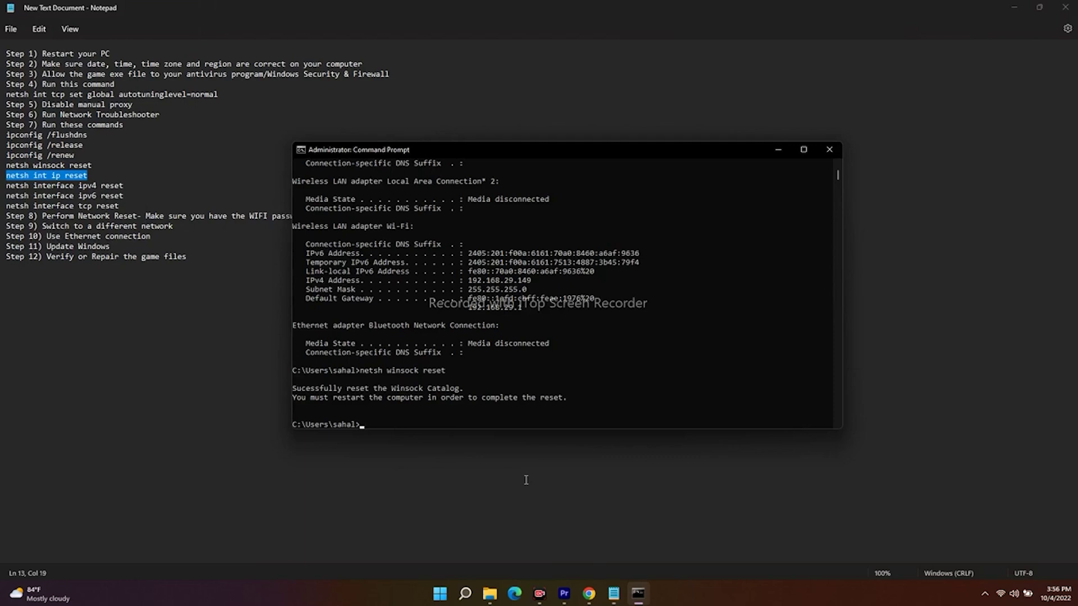
{"action": "key", "text": "ctrl+v"}
{"action": "type", "text": "\\"}
{"action": "key", "text": "Return"}
Copy "netsh interface ipv4 reset" from the Notepad notes and run it in the Command Prompt.
{"action": "left_click_drag", "start_coordinate": [124, 185], "coordinate": [4, 186]}
{"action": "right_click", "coordinate": [10, 192]}
{"action": "left_click", "coordinate": [43, 247]}
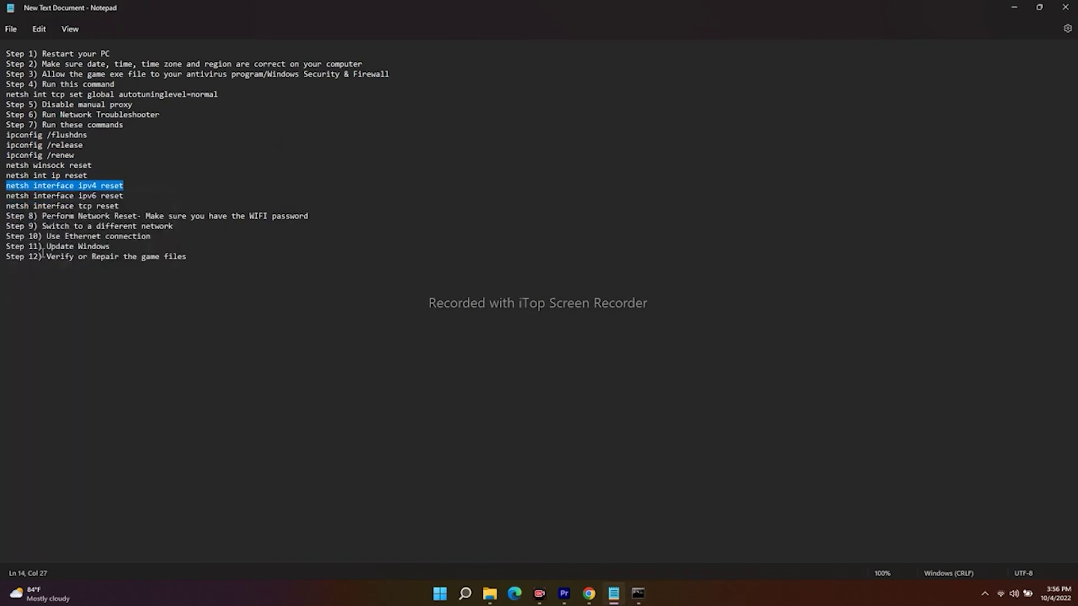
{"action": "left_click", "coordinate": [638, 593]}
{"action": "key", "text": "ctrl+v"}
{"action": "key", "text": "Return"}
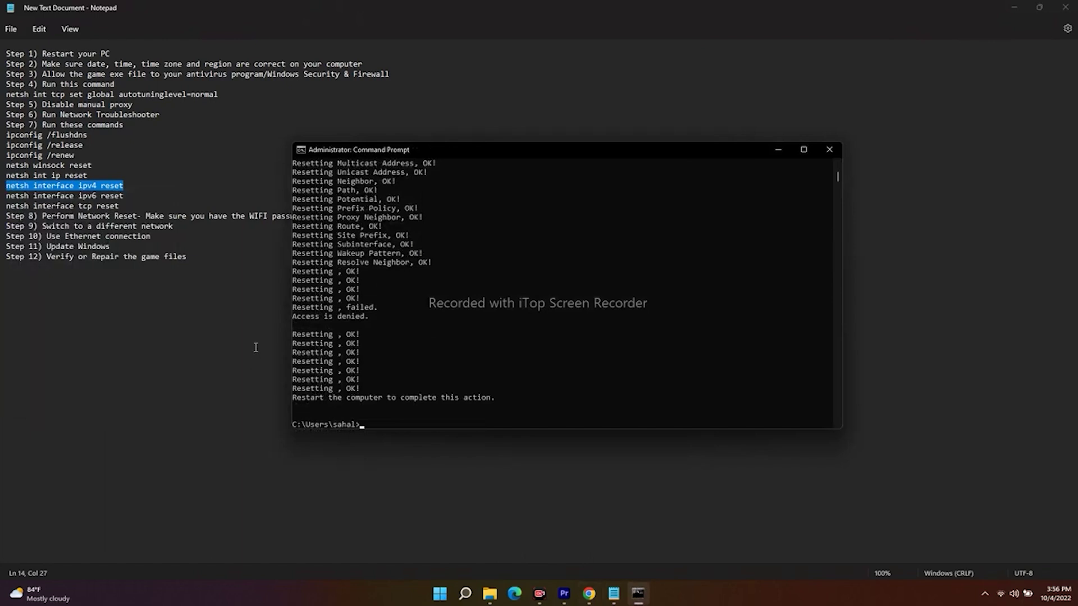
Copy "netsh interface ipv6 reset" from the Notepad notes and run it in the Command Prompt.
{"action": "left_click_drag", "start_coordinate": [126, 198], "coordinate": [5, 196]}
{"action": "right_click", "coordinate": [11, 199]}
{"action": "left_click", "coordinate": [42, 253]}
{"action": "left_click", "coordinate": [638, 594]}
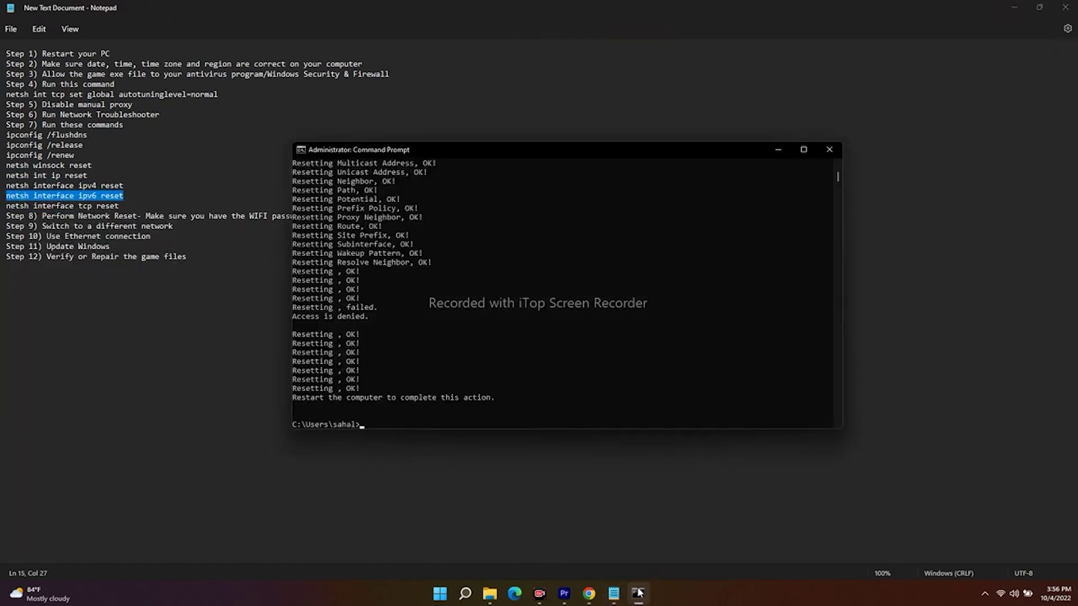
{"action": "key", "text": "ctrl+v"}
{"action": "key", "text": "Escape"}
Copy "netsh interface tcp reset" from the Notepad notes and run it in the Command Prompt.
{"action": "left_click_drag", "start_coordinate": [120, 206], "coordinate": [6, 205]}
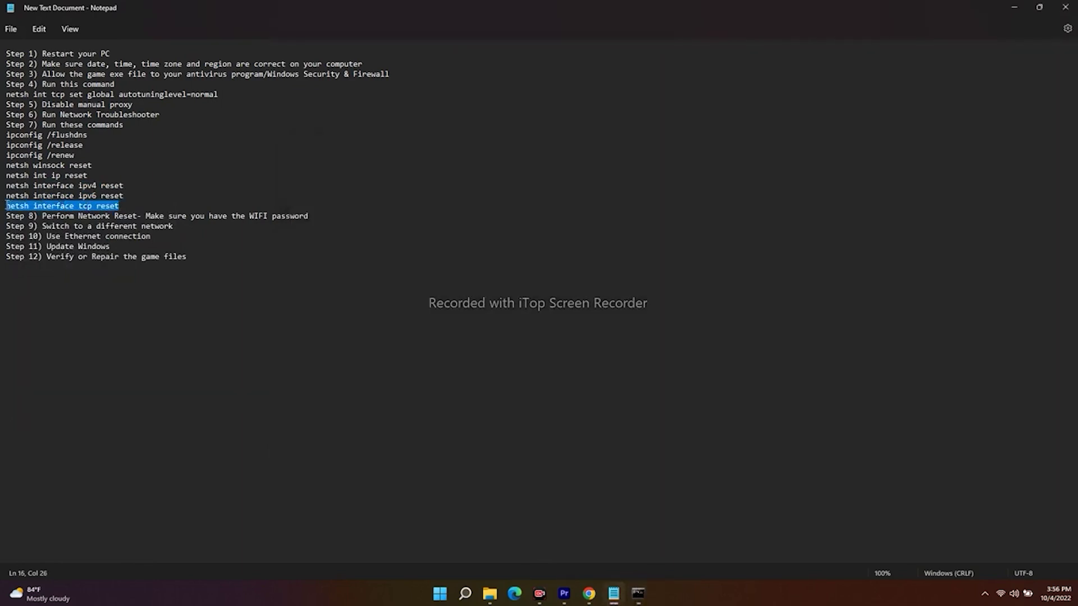
{"action": "right_click", "coordinate": [26, 210]}
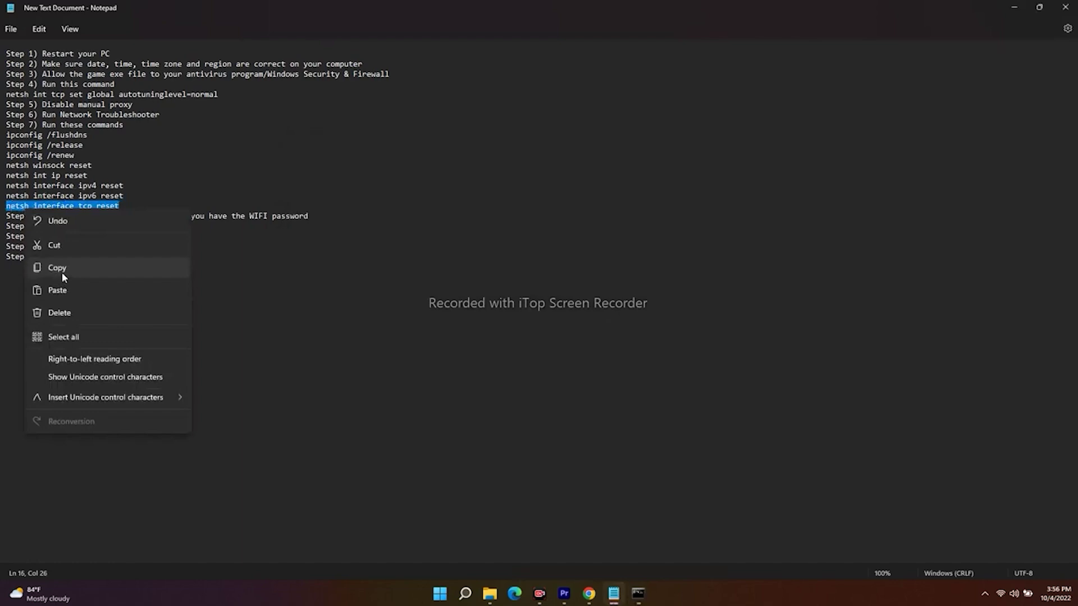
{"action": "left_click", "coordinate": [62, 271]}
{"action": "left_click", "coordinate": [639, 595]}
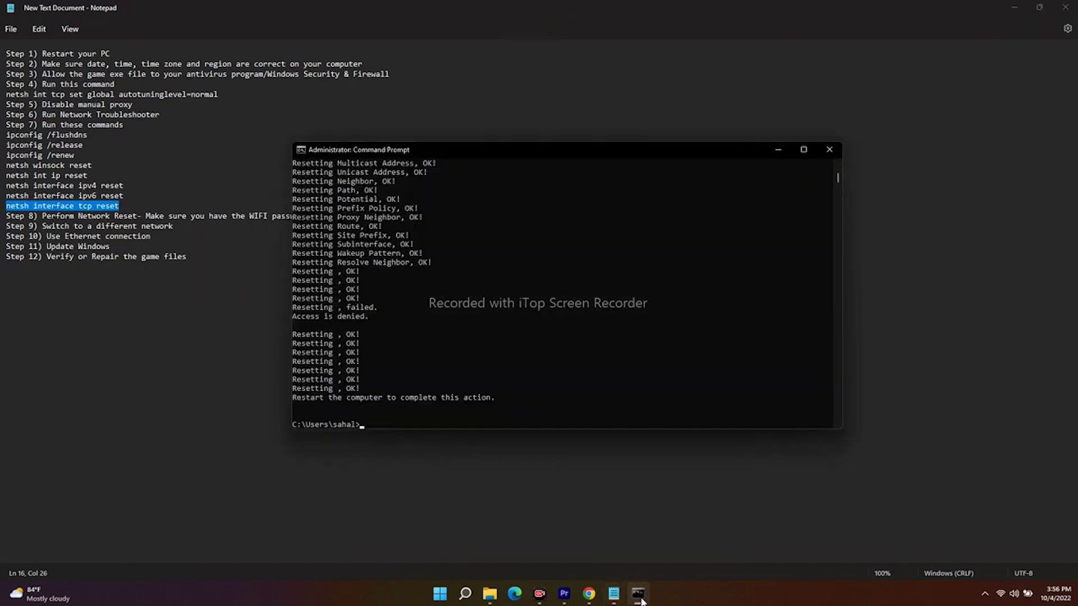
{"action": "key", "text": "ctrl+v"}
{"action": "key", "text": "Return"}
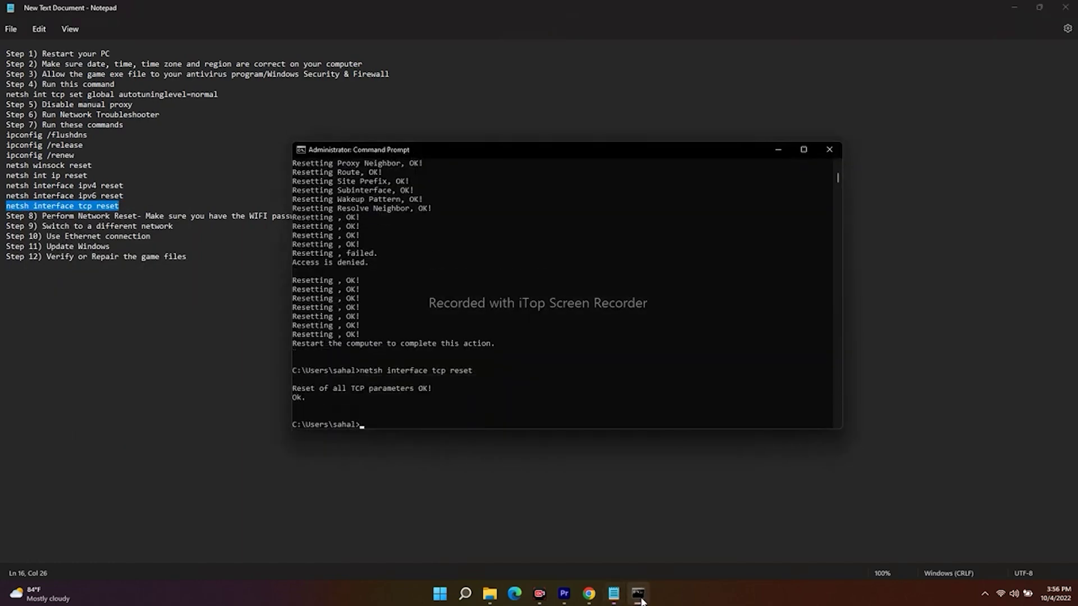
Close the Command Prompt, minimize the Notepad notes and refresh the desktop.
{"action": "left_click", "coordinate": [828, 150]}
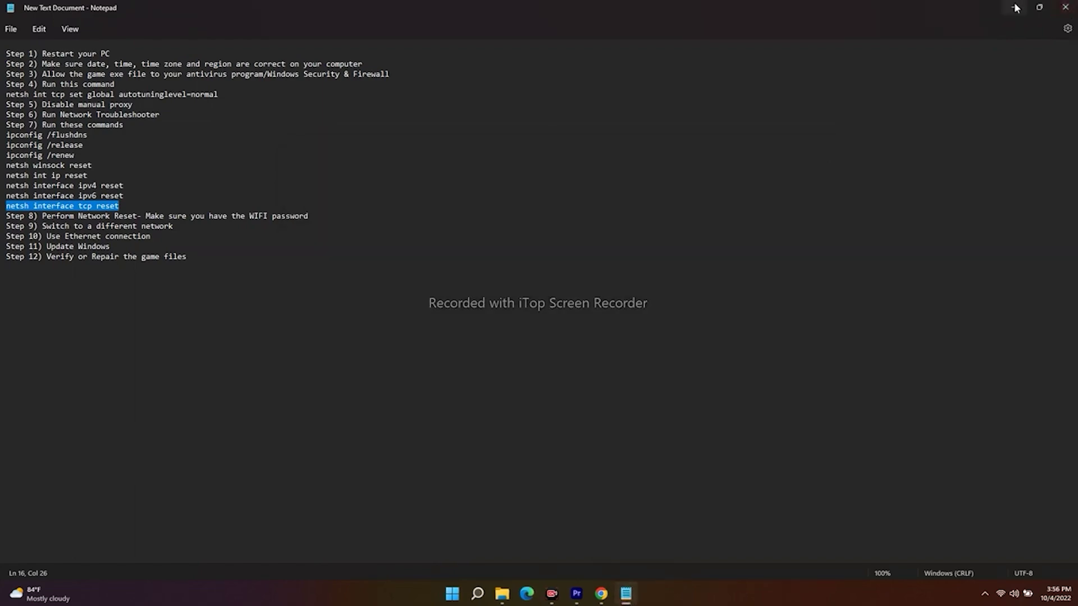
{"action": "left_click", "coordinate": [1016, 8]}
{"action": "right_click", "coordinate": [612, 351]}
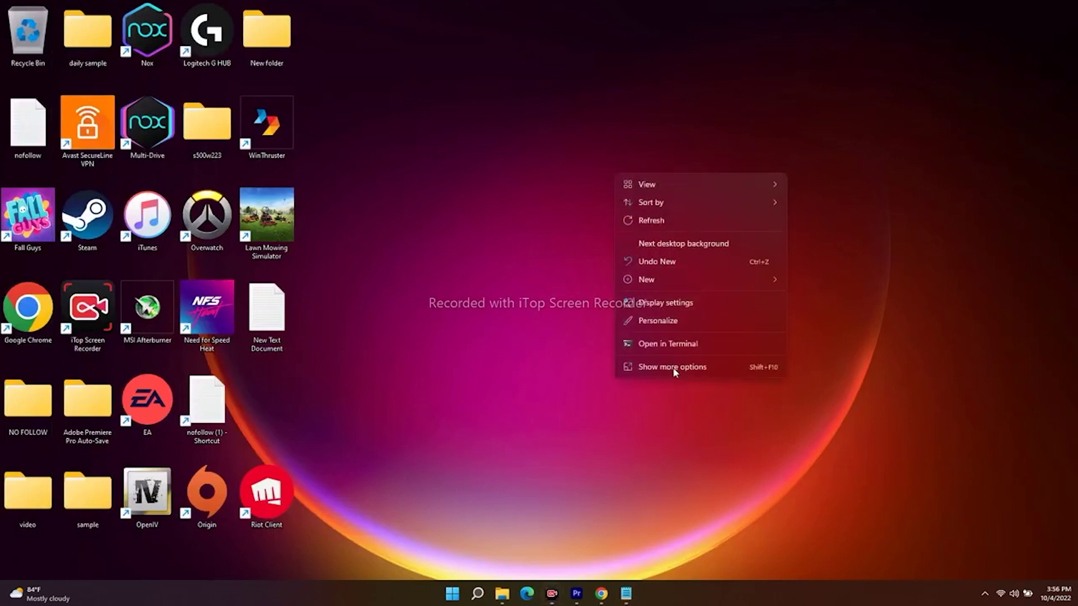
{"action": "left_click", "coordinate": [675, 216]}
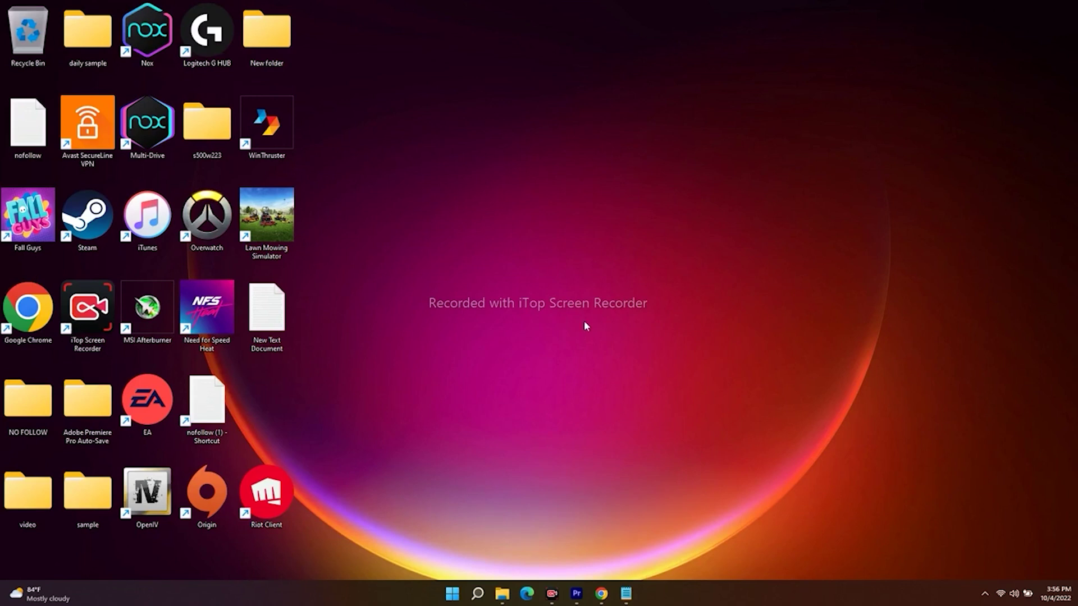
Look up the Wi-Fi page and the Network reset option under Advanced network settings in Windows Settings, and close Settings.
{"action": "left_click", "coordinate": [477, 593]}
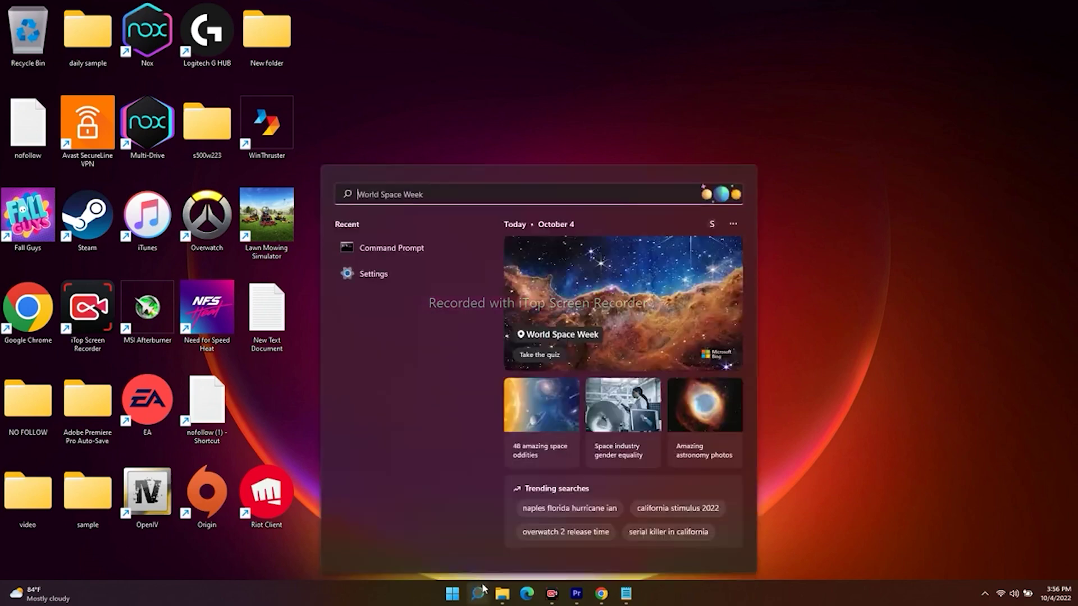
{"action": "left_click", "coordinate": [365, 275]}
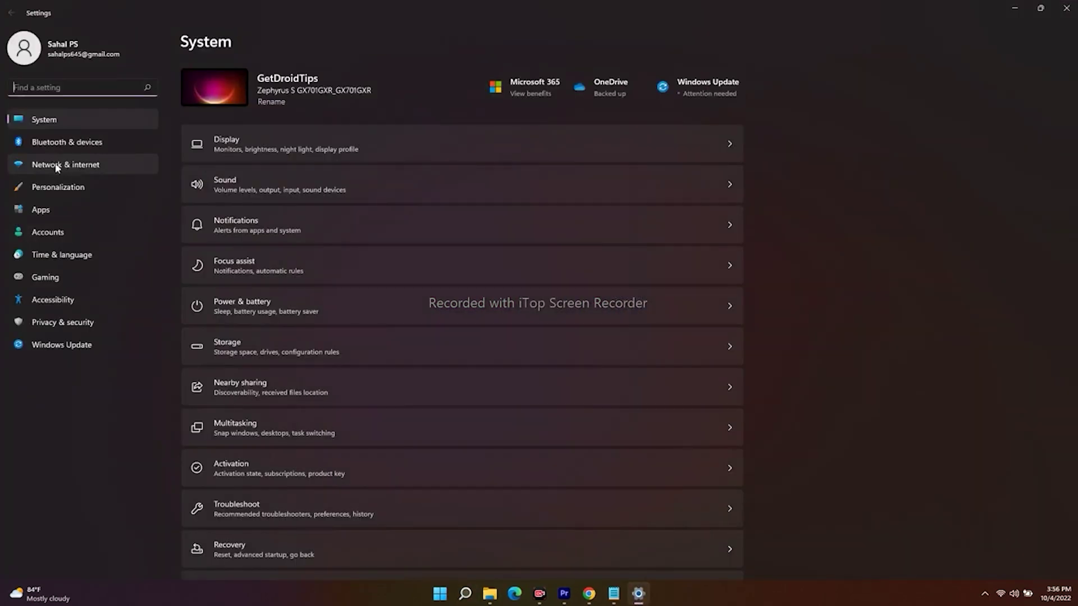
{"action": "left_click", "coordinate": [46, 164]}
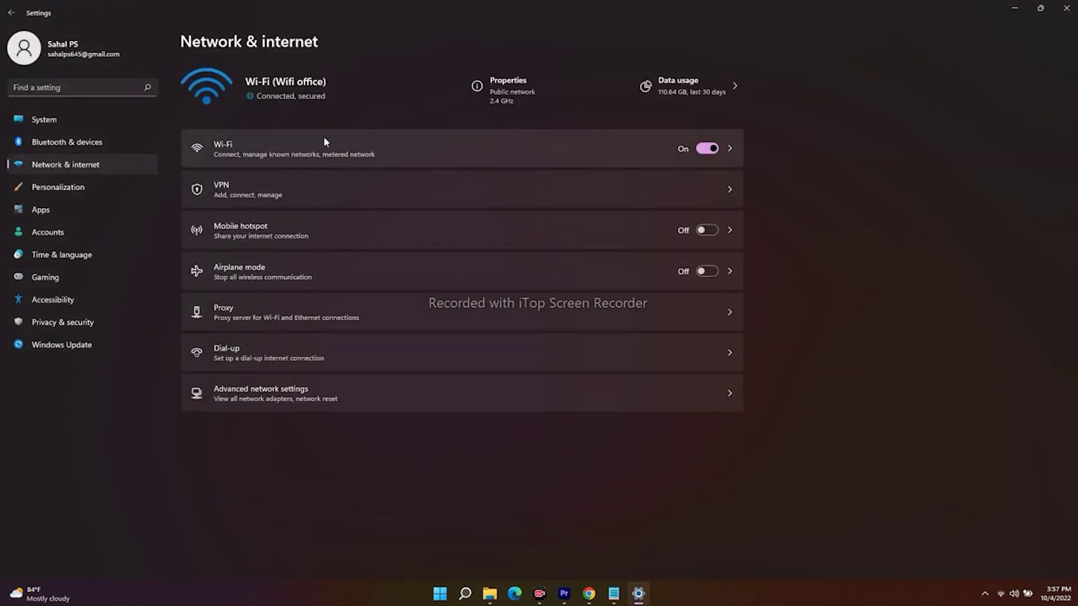
{"action": "left_click", "coordinate": [265, 144]}
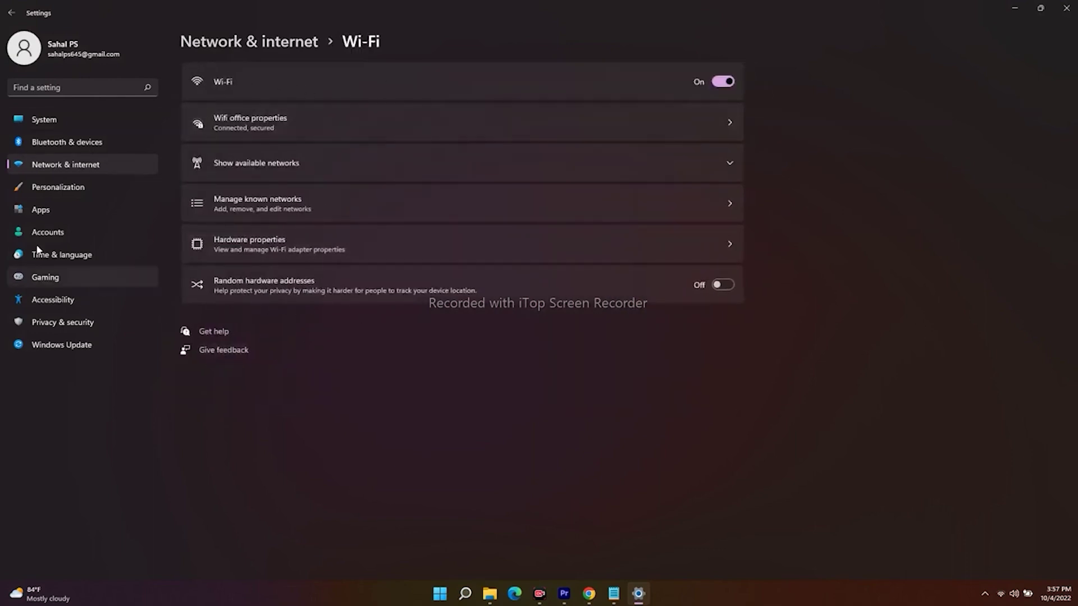
{"action": "left_click", "coordinate": [12, 13]}
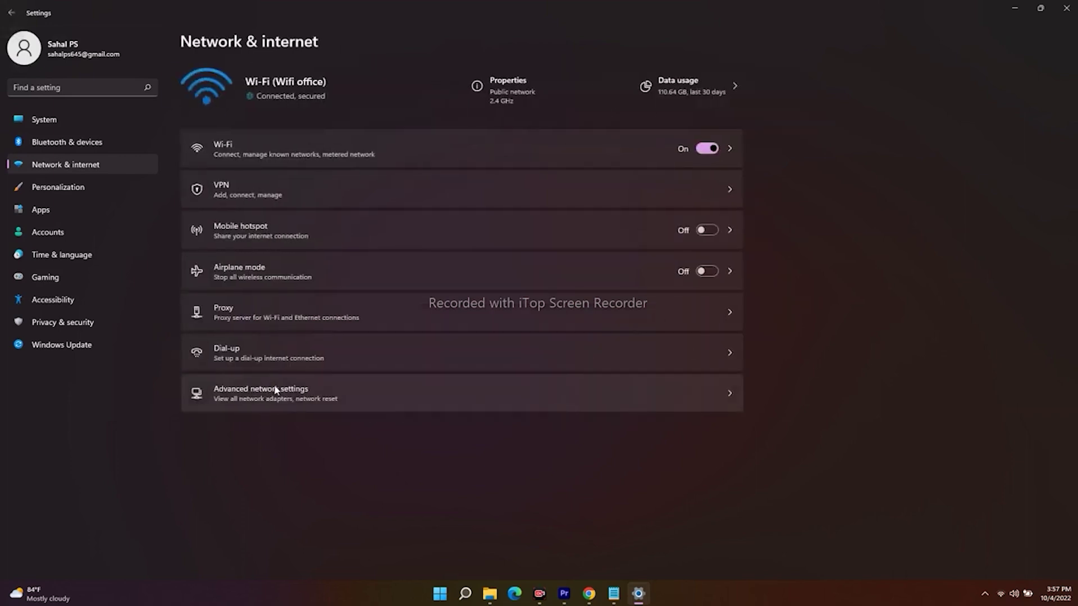
{"action": "left_click", "coordinate": [275, 390]}
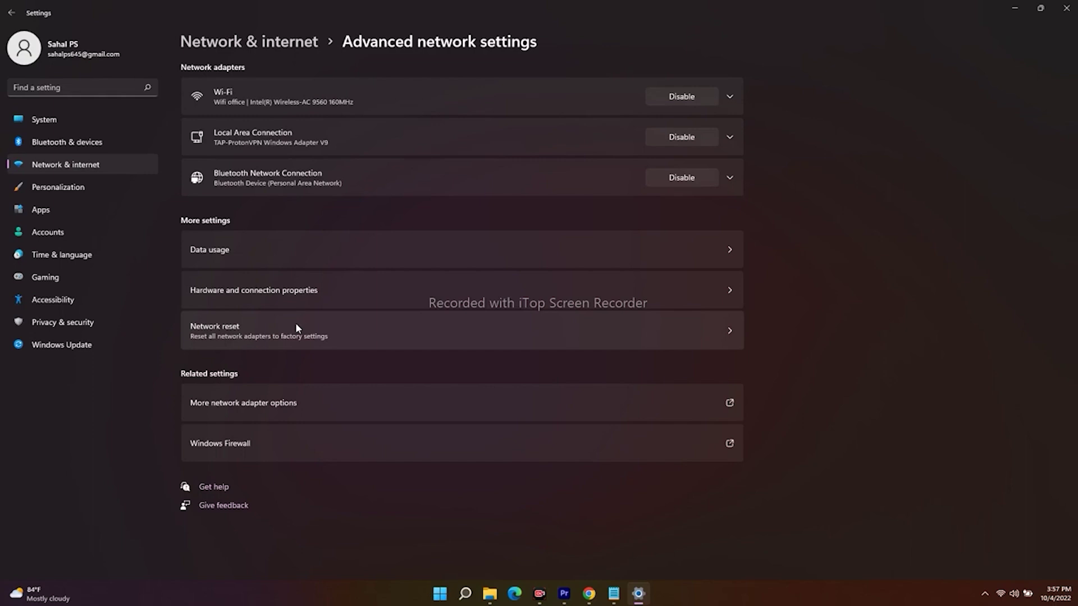
{"action": "left_click", "coordinate": [12, 12]}
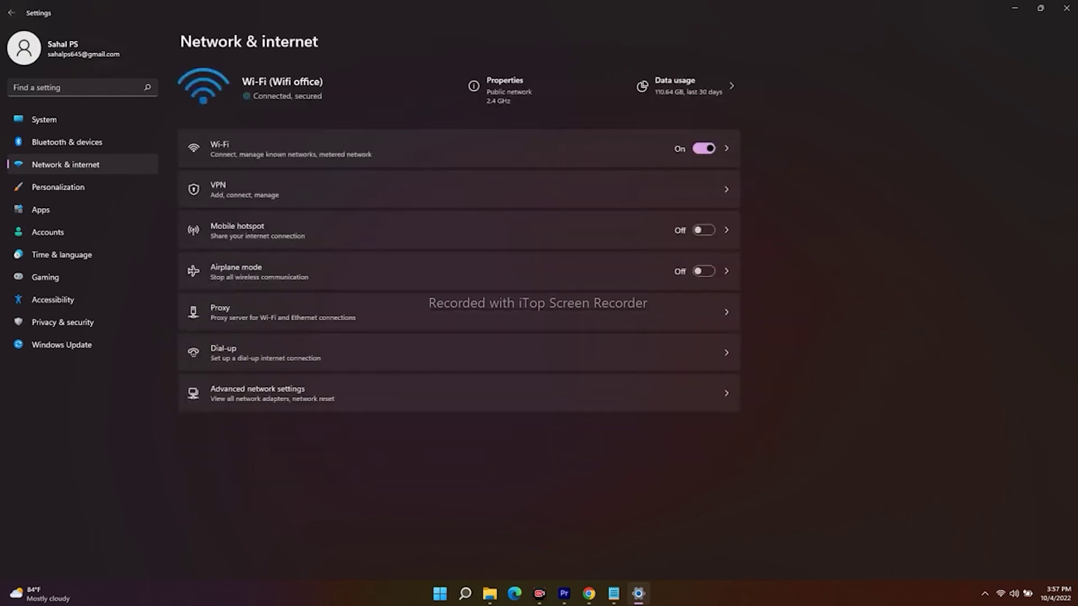
{"action": "left_click", "coordinate": [1066, 7]}
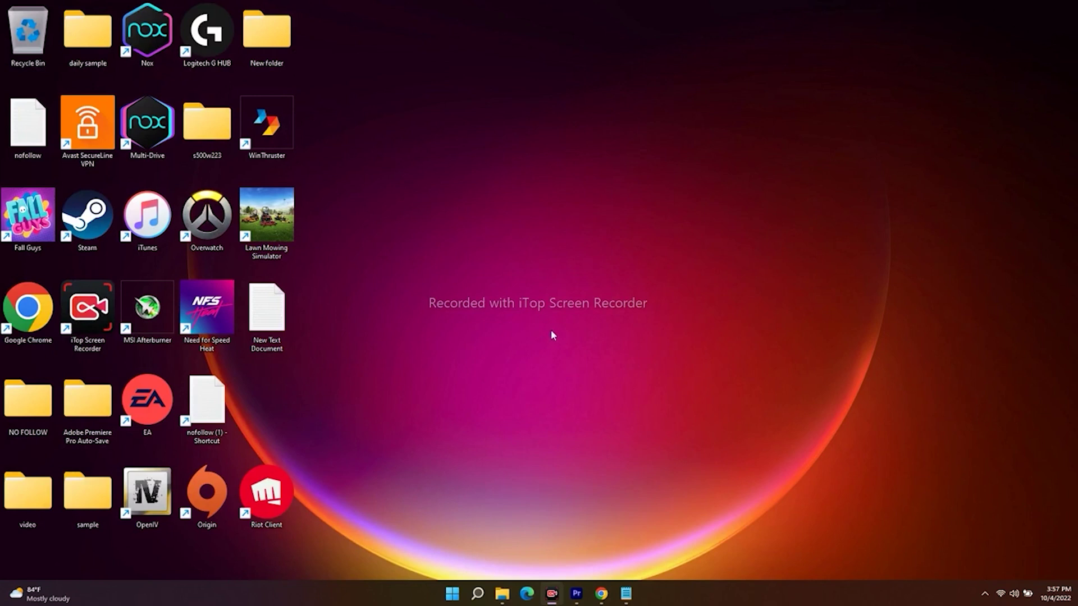
View the Wi-Fi connection in the quick settings and dismiss them.
{"action": "left_click", "coordinate": [1000, 594]}
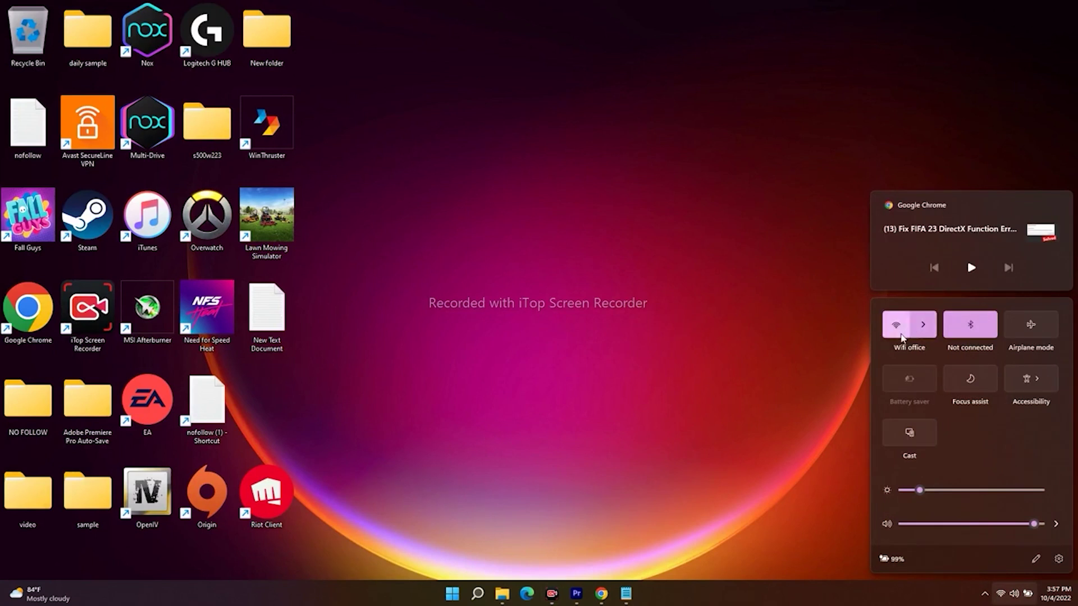
{"action": "left_click", "coordinate": [643, 246]}
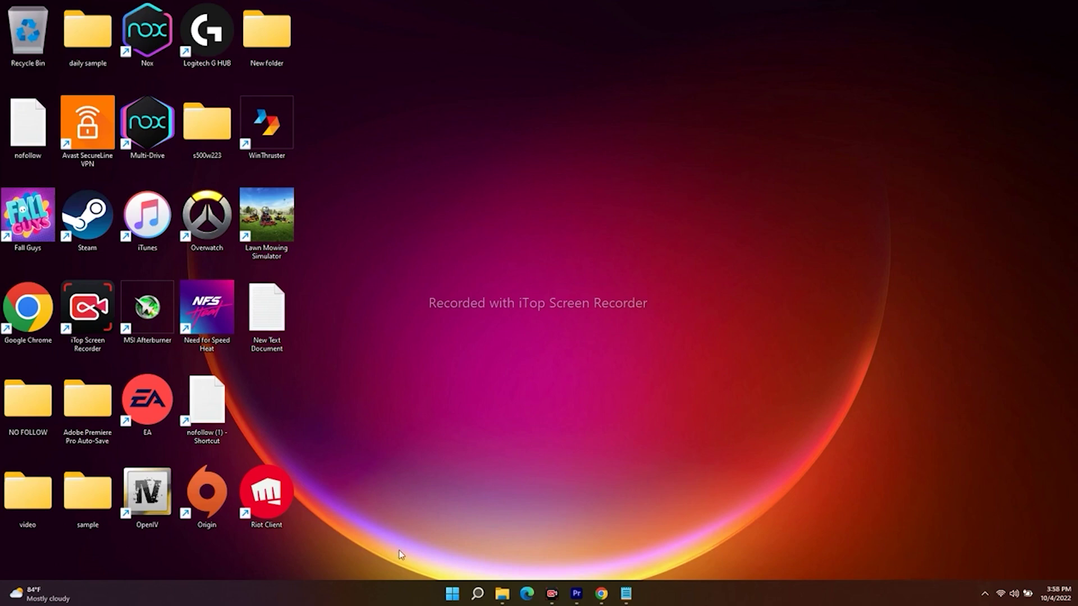
View the network adapters in Network Connections via the advanced network settings' adapter options, and close both windows.
{"action": "left_click", "coordinate": [478, 594]}
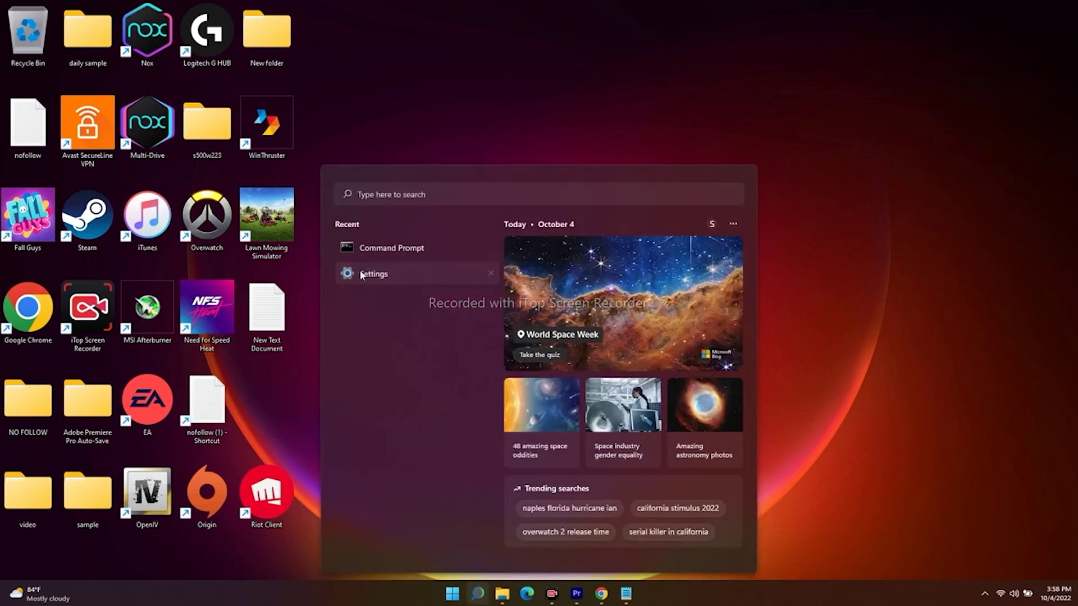
{"action": "left_click", "coordinate": [373, 274]}
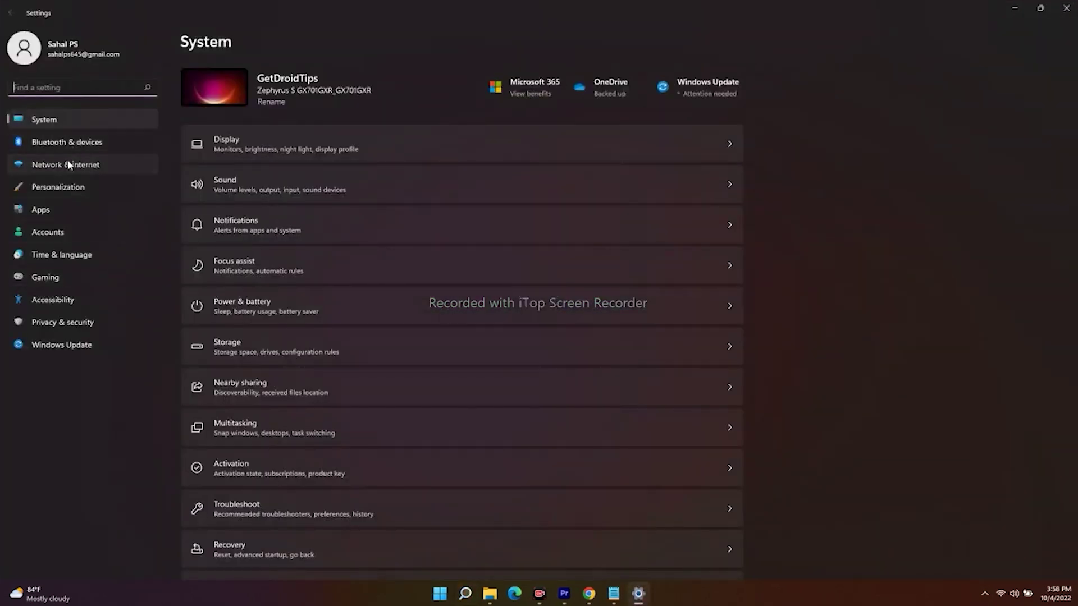
{"action": "left_click", "coordinate": [67, 162]}
{"action": "left_click", "coordinate": [309, 392]}
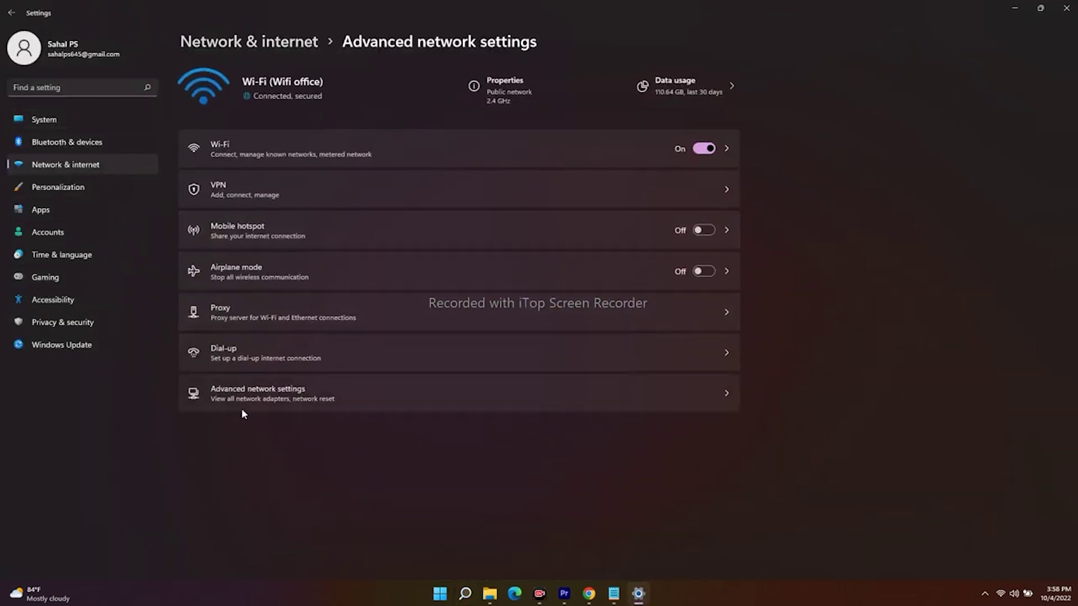
{"action": "left_click", "coordinate": [293, 394]}
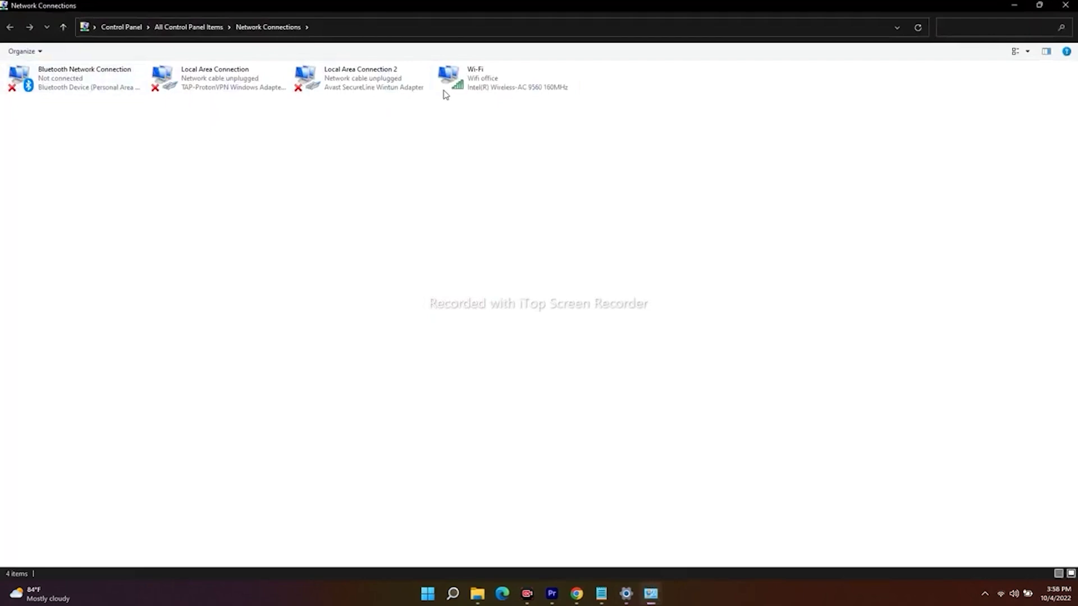
{"action": "left_click", "coordinate": [1066, 5]}
{"action": "left_click", "coordinate": [1066, 5]}
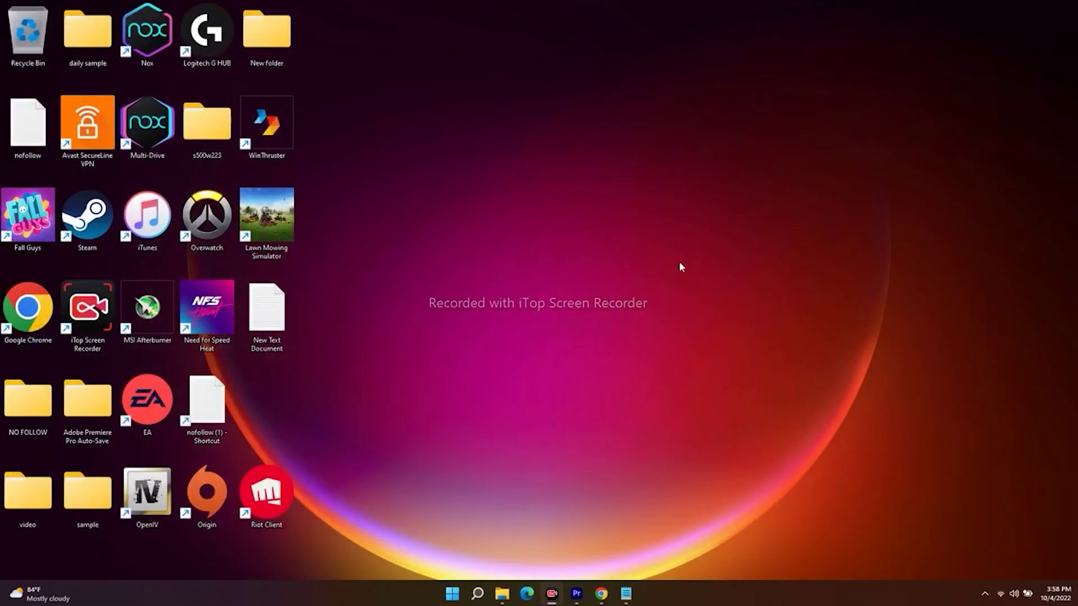
Check the Windows Update page in Settings for pending updates and close Settings.
{"action": "left_click", "coordinate": [477, 593]}
{"action": "left_click", "coordinate": [369, 278]}
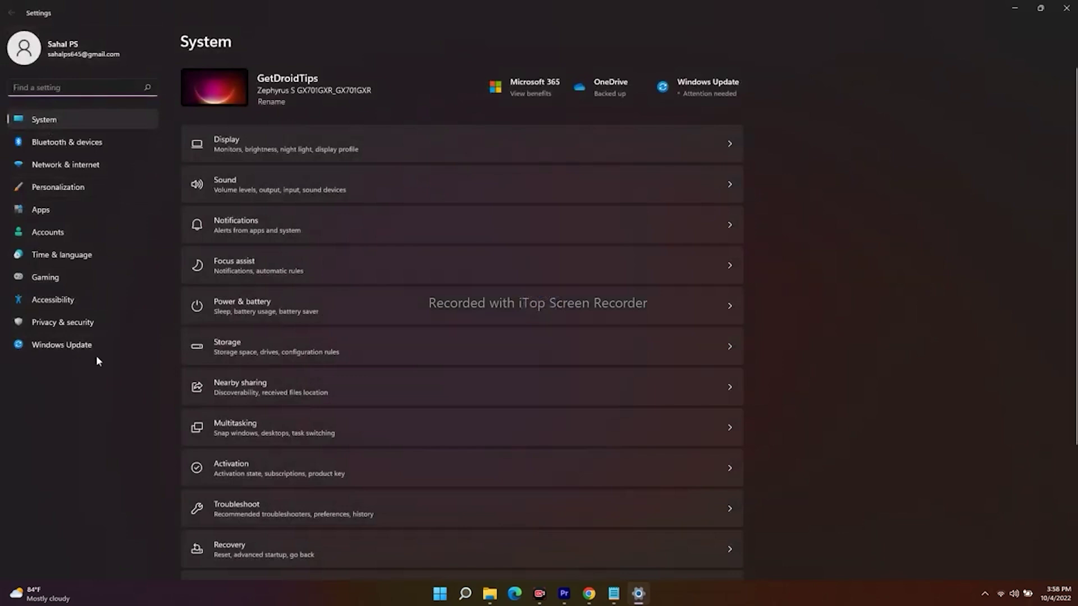
{"action": "left_click", "coordinate": [55, 345]}
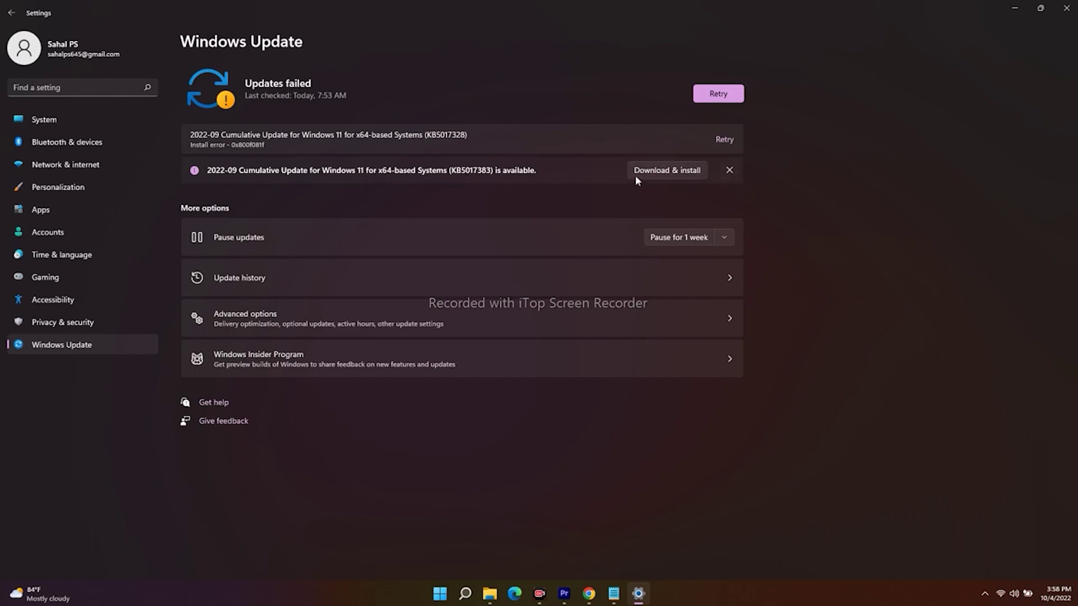
{"action": "left_click", "coordinate": [1066, 8]}
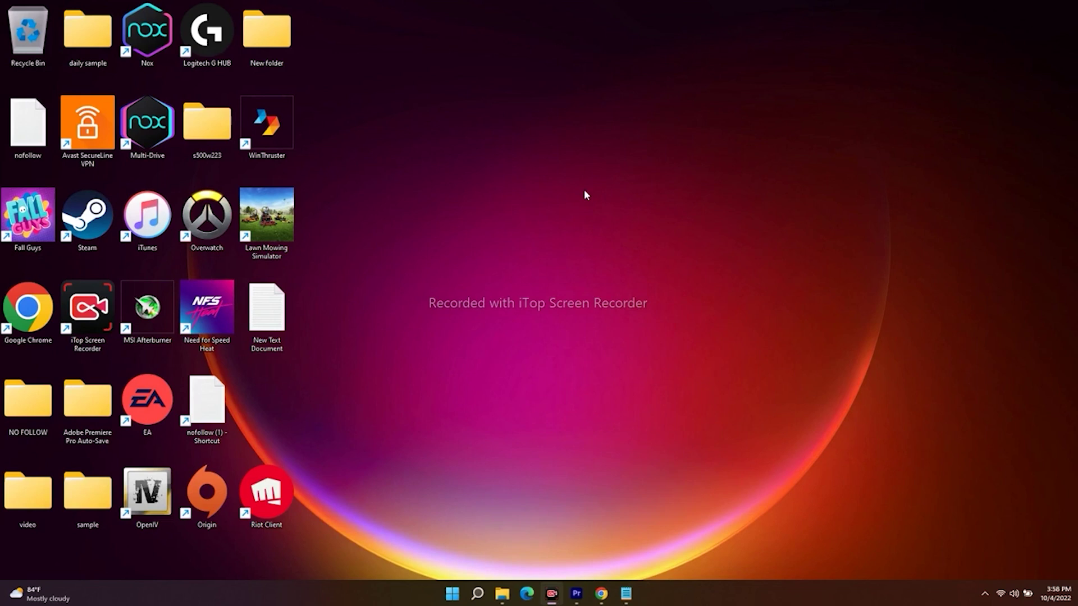